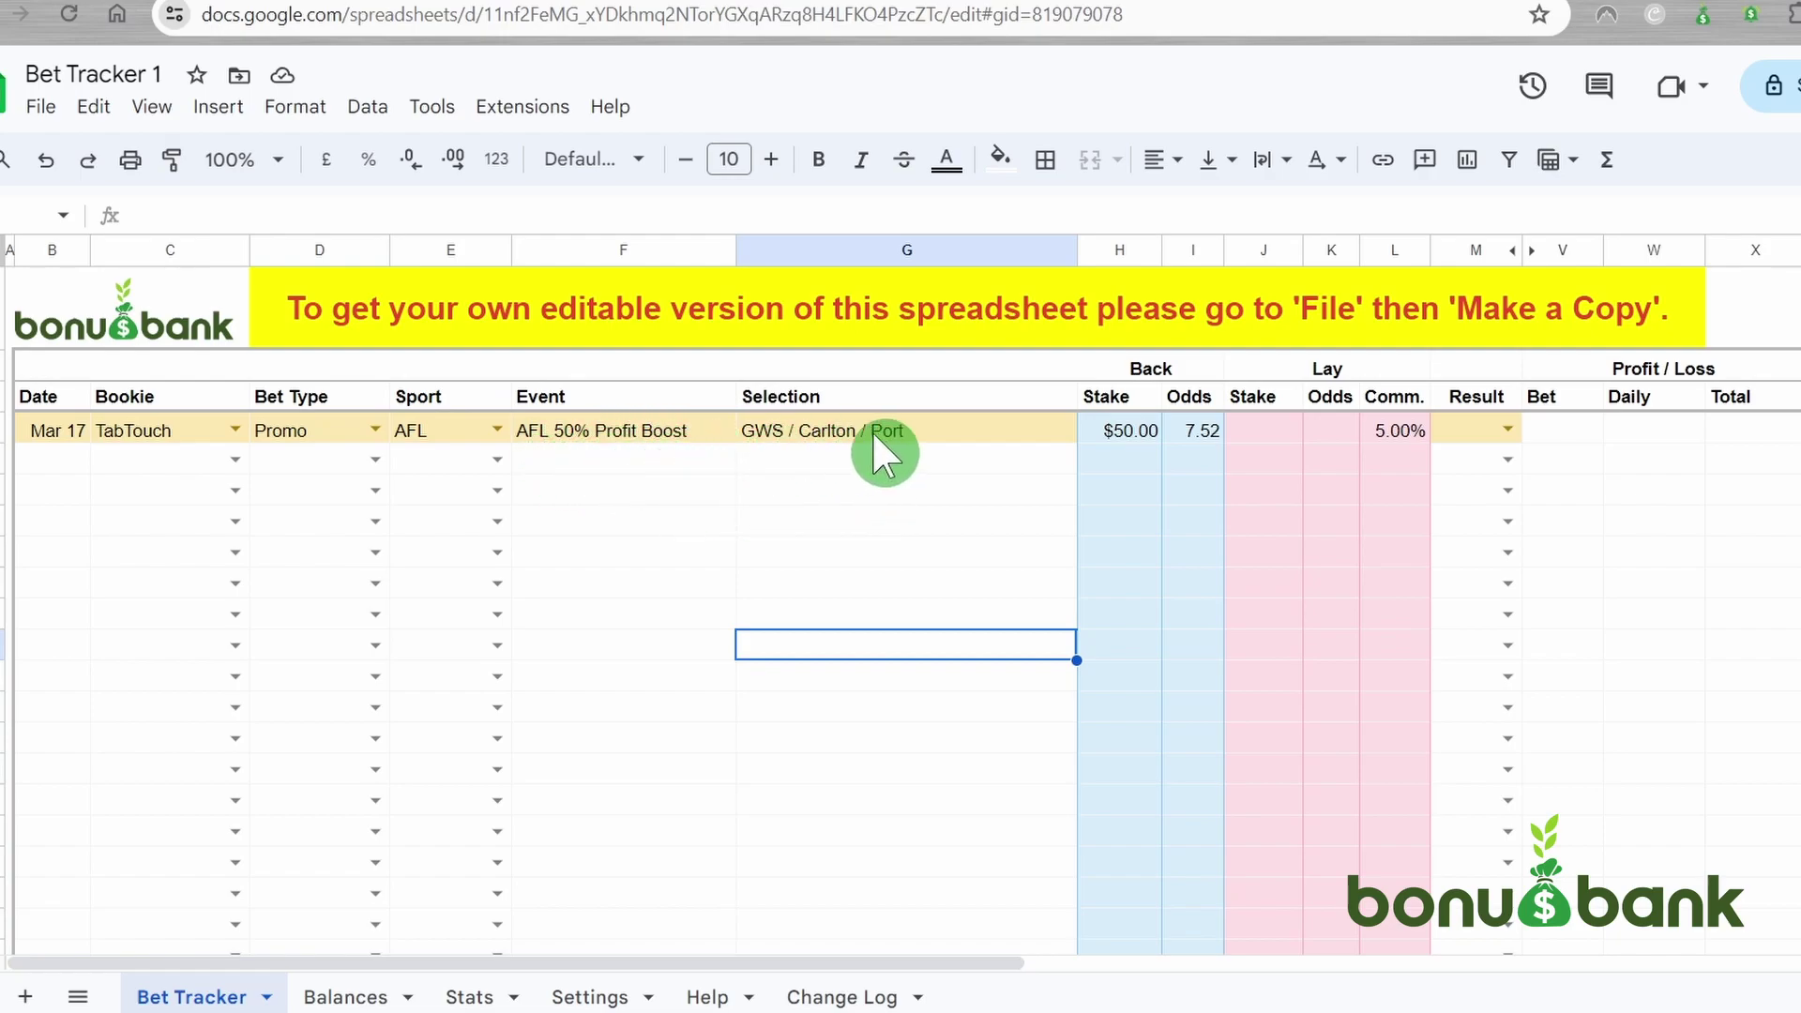
Change the TabTouch row's back stake to $30.00
left_click(1132, 431)
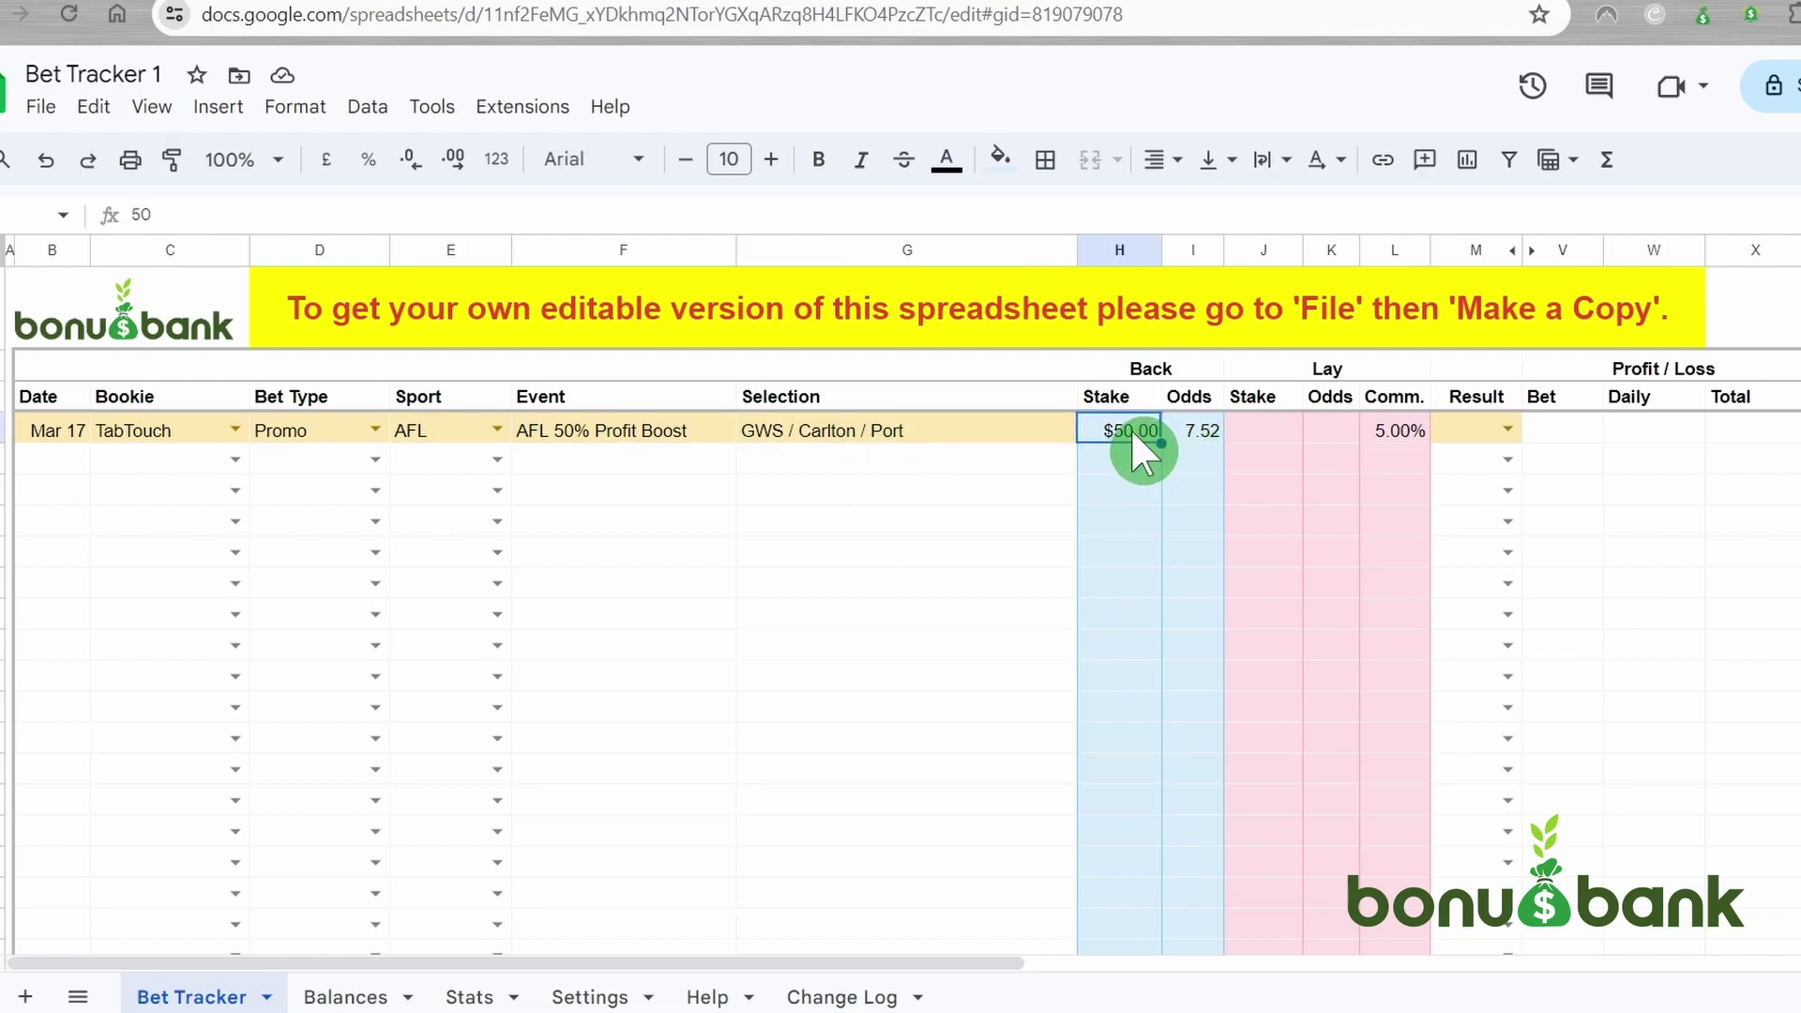
type("30")
left_click(1018, 548)
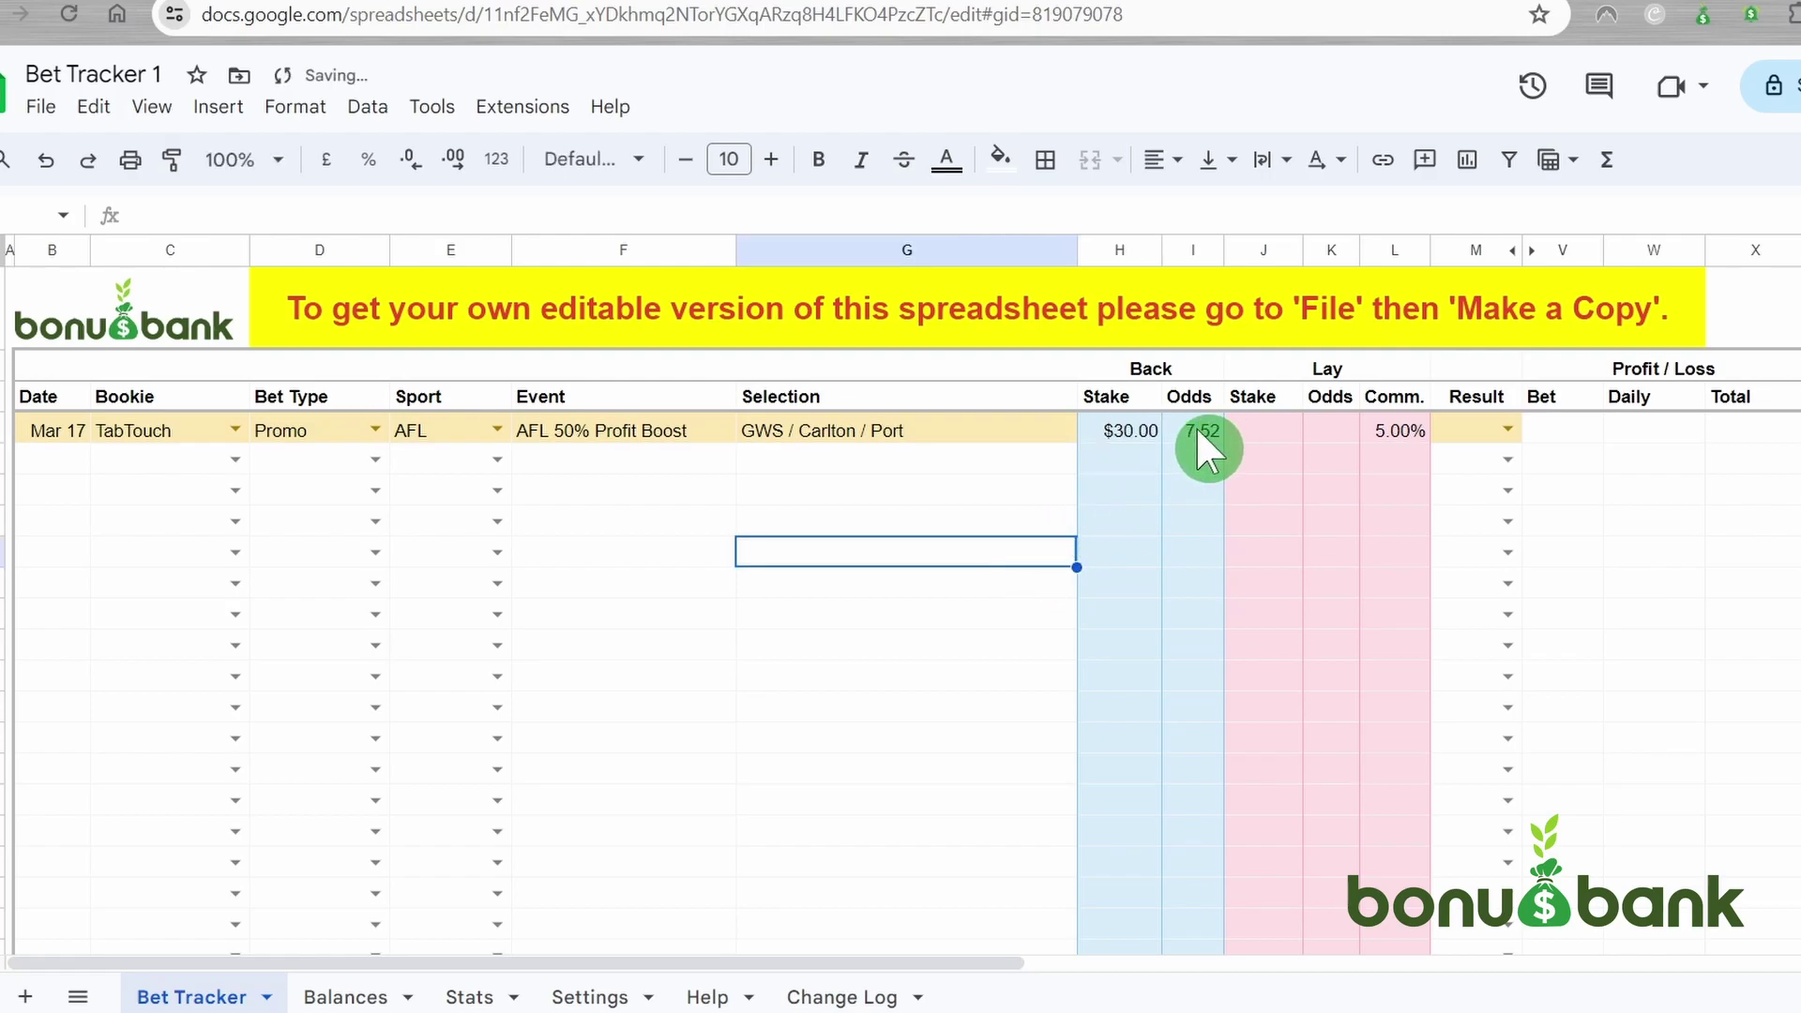
left_click(628, 464)
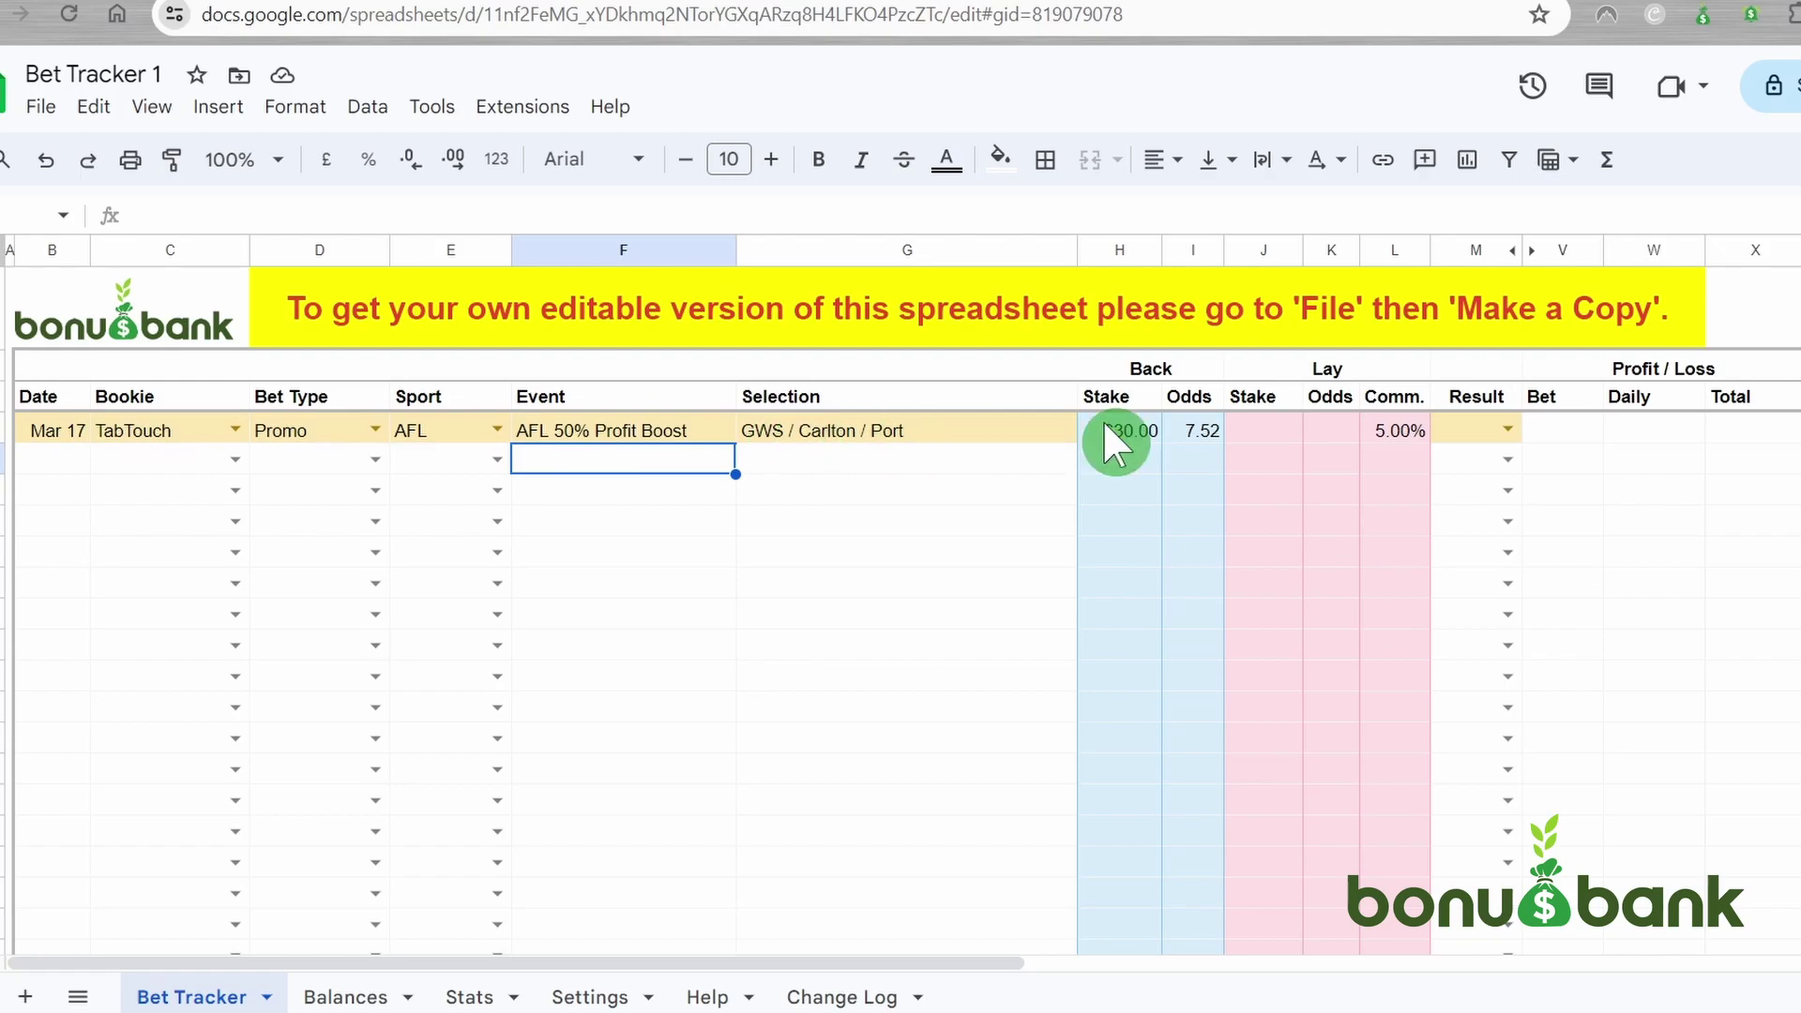
left_click(1506, 432)
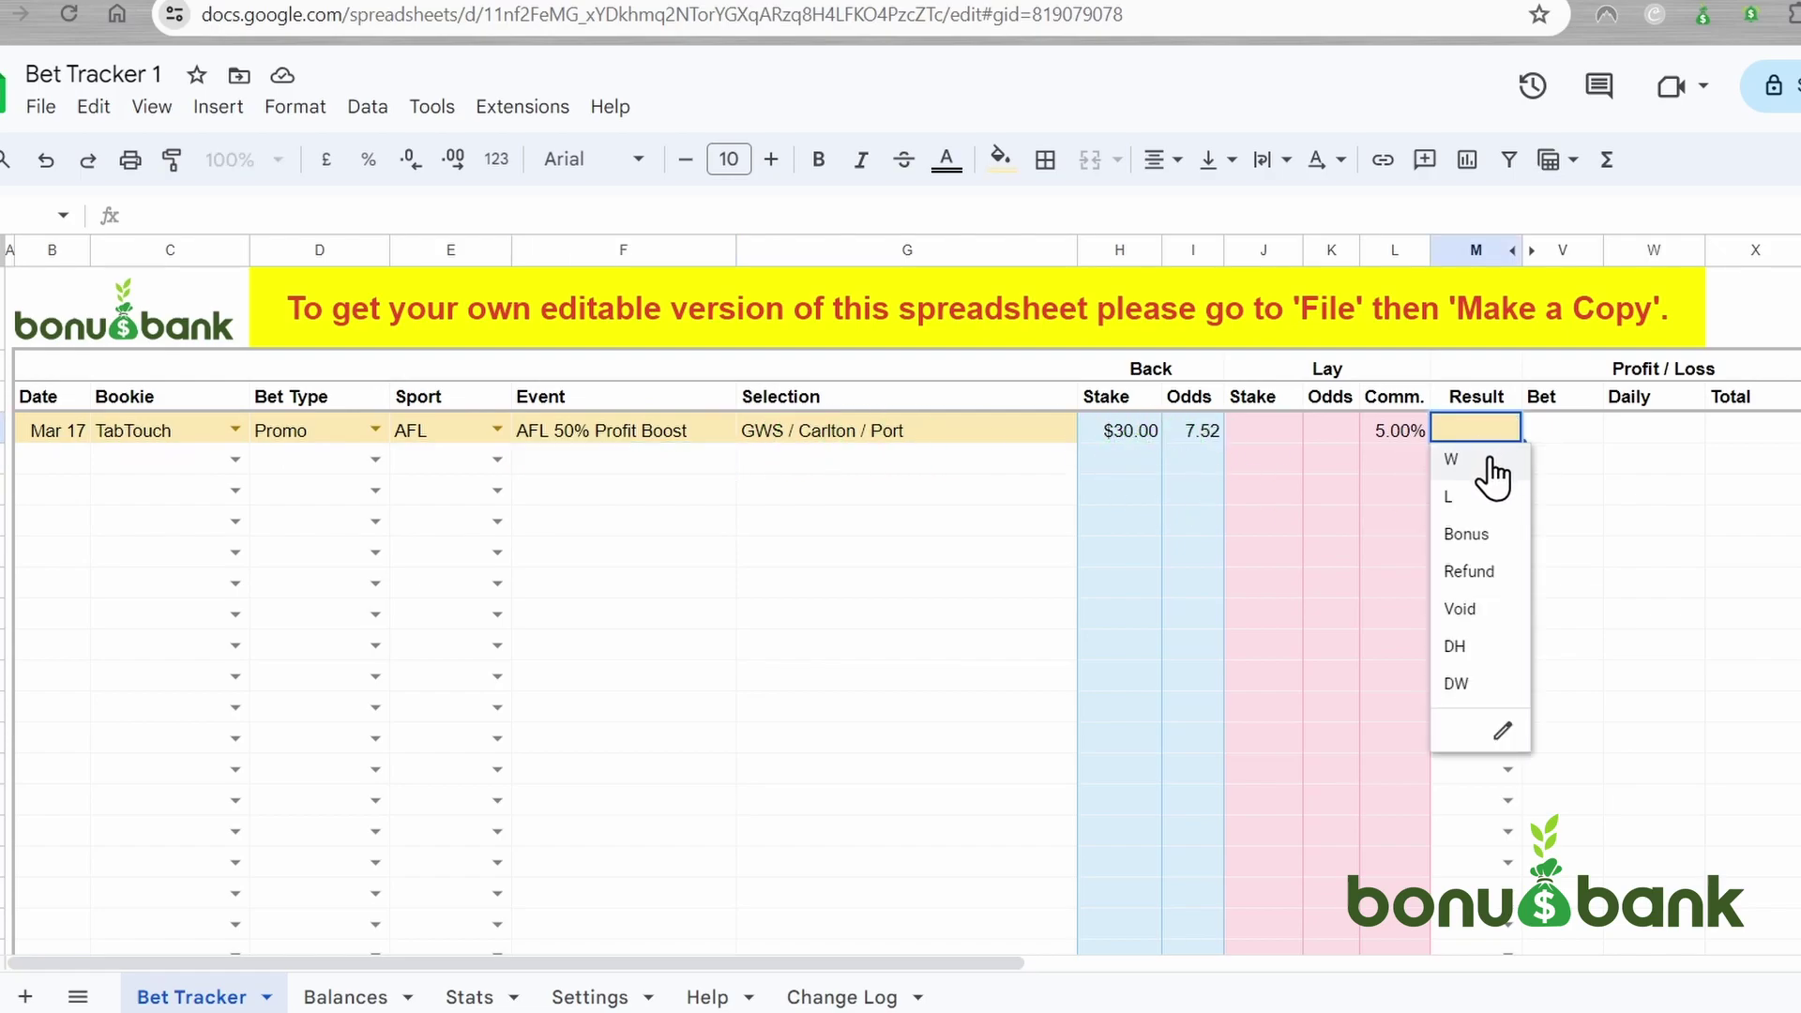
left_click(1456, 461)
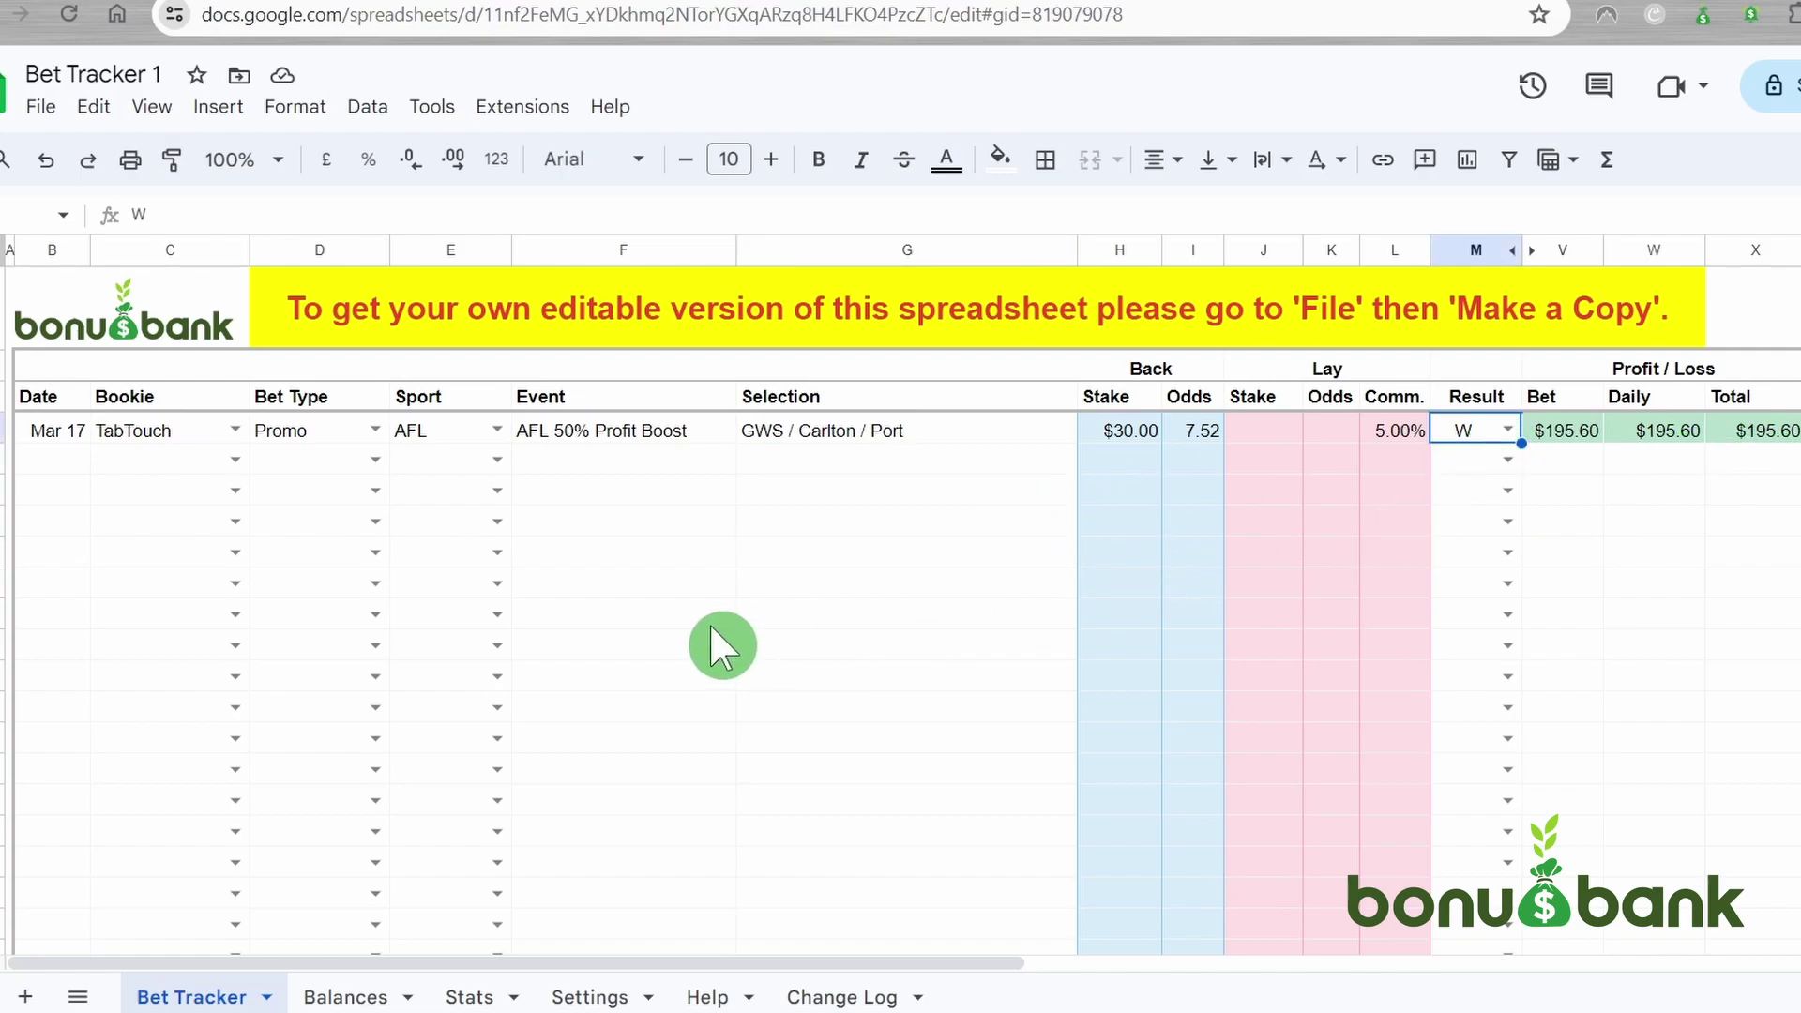
key("Delete")
left_click(868, 458)
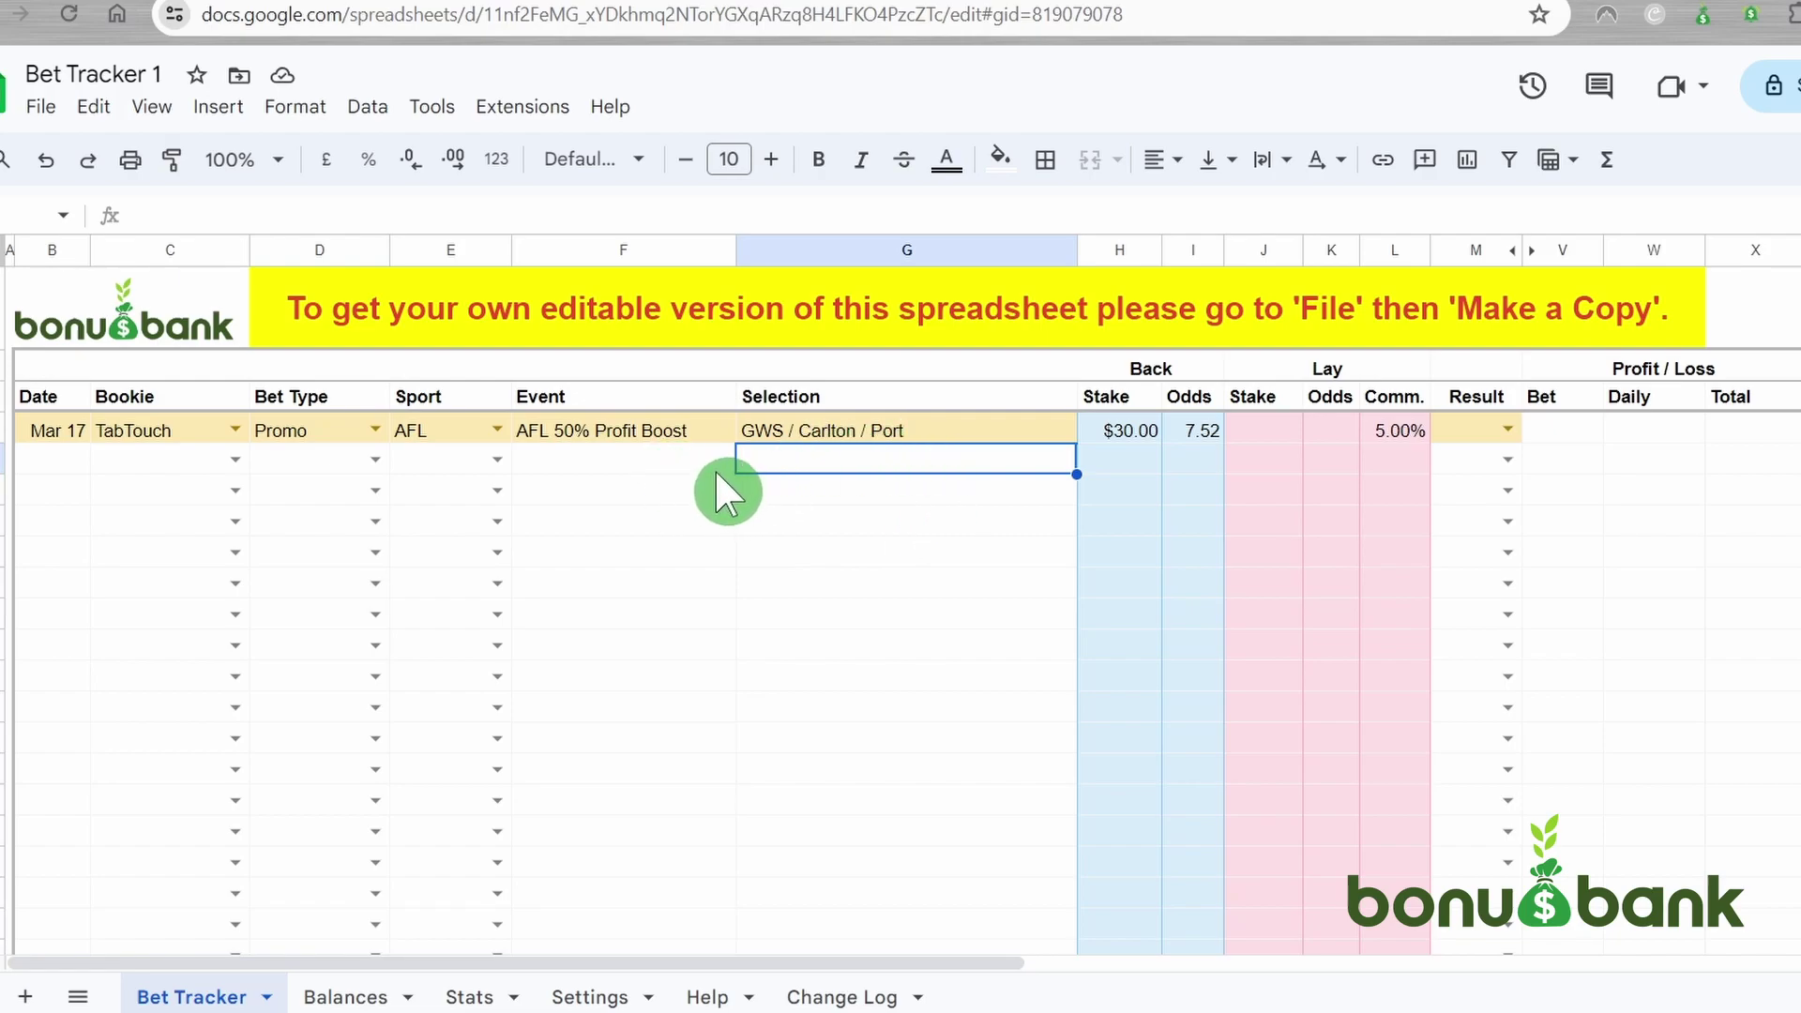
left_click(648, 676)
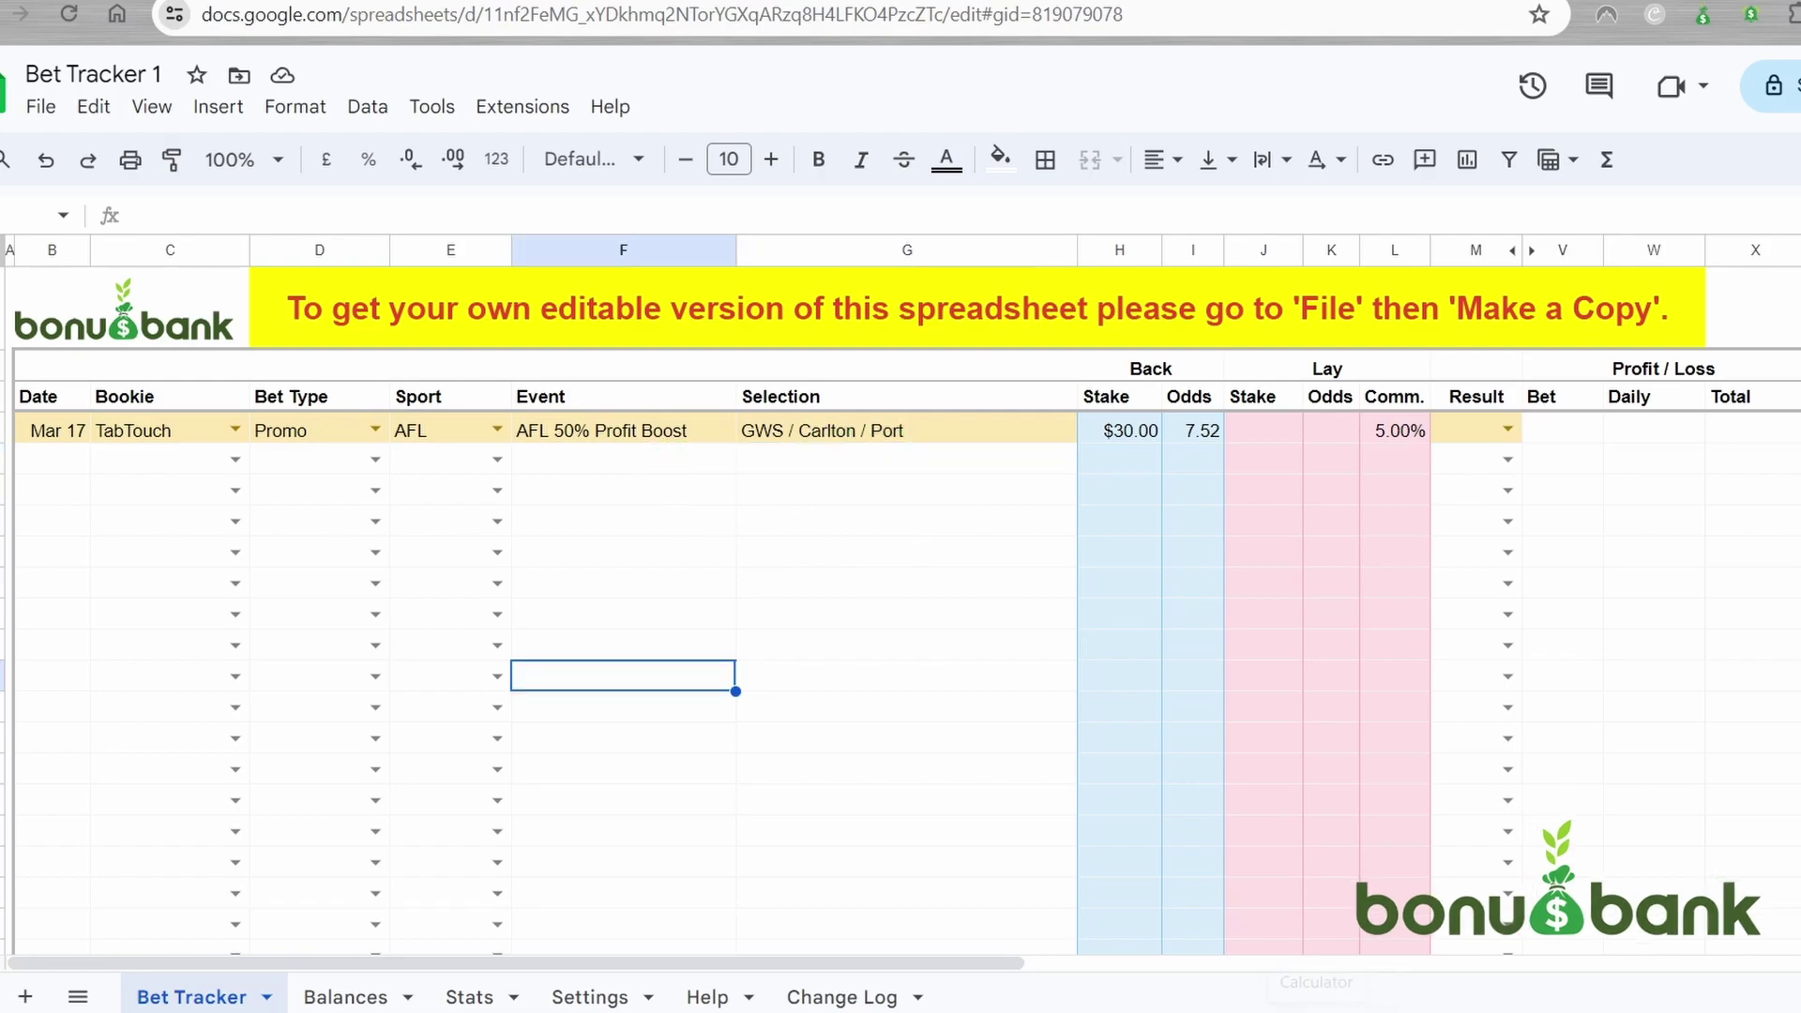
left_click(1307, 946)
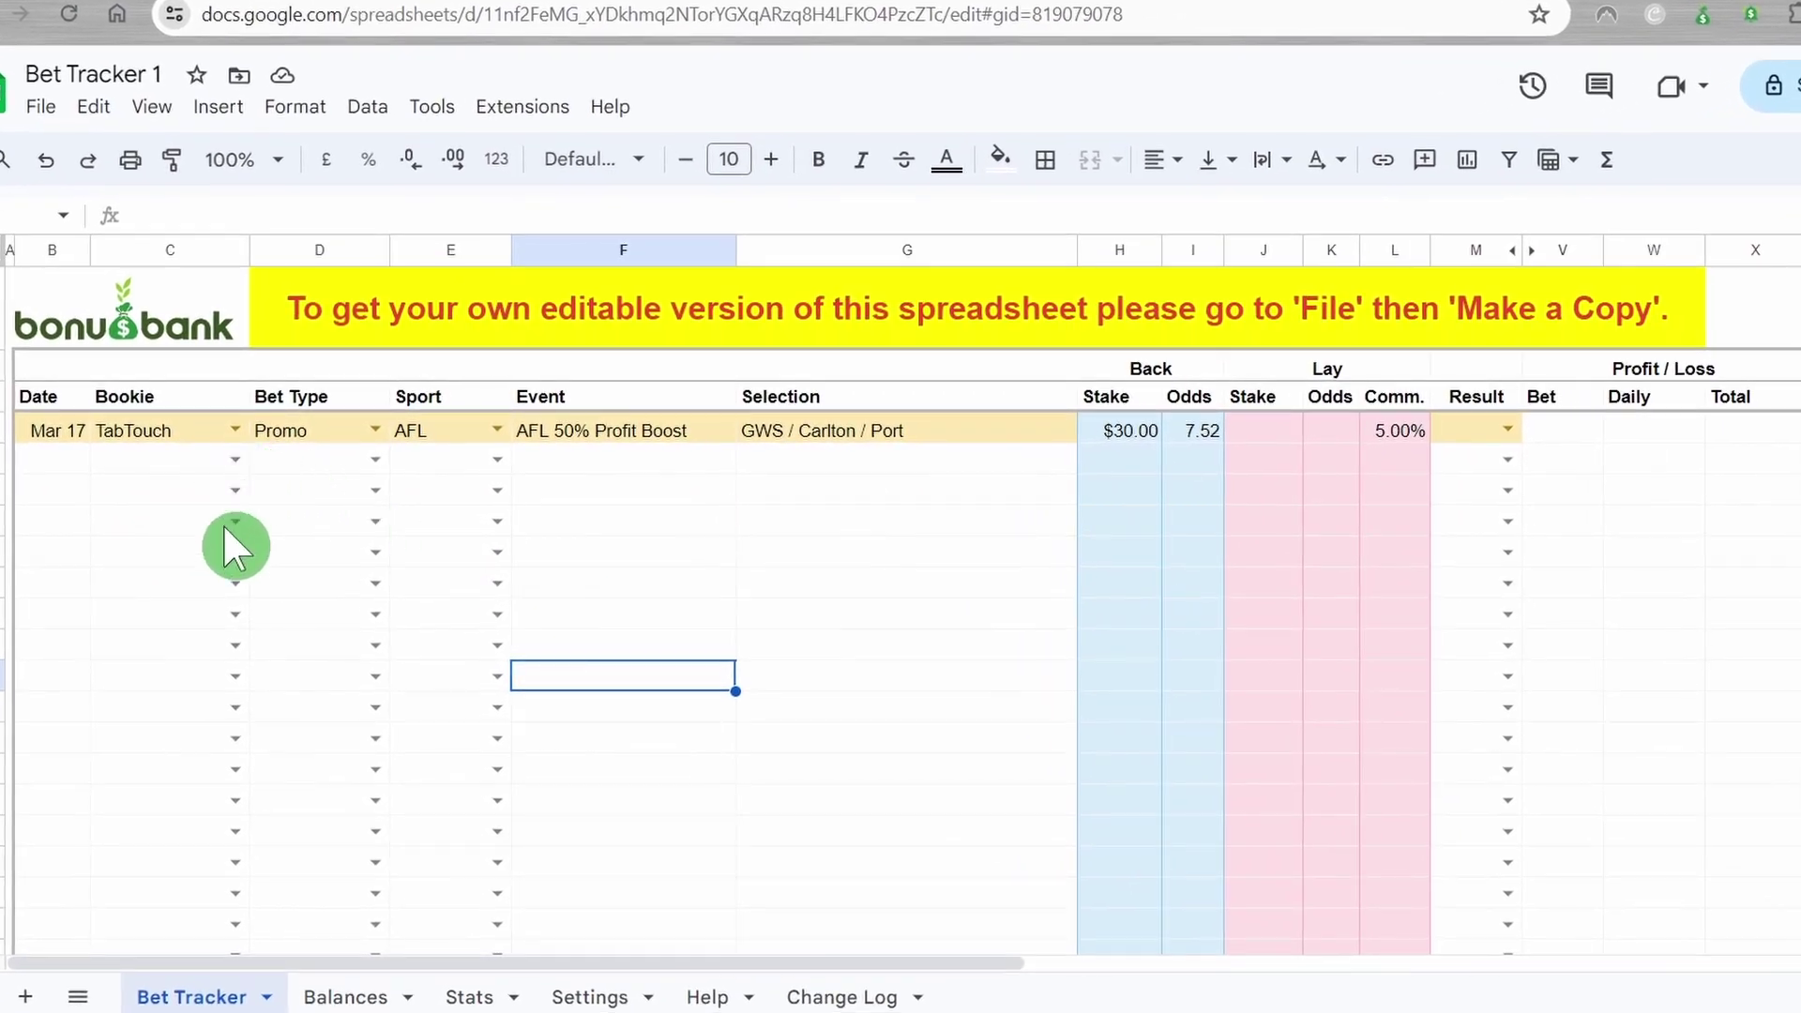
Start a new row dated Mar 17 with Betfair, Promo, AFL and the AFL 50% Profit Boost event
left_click(48, 463)
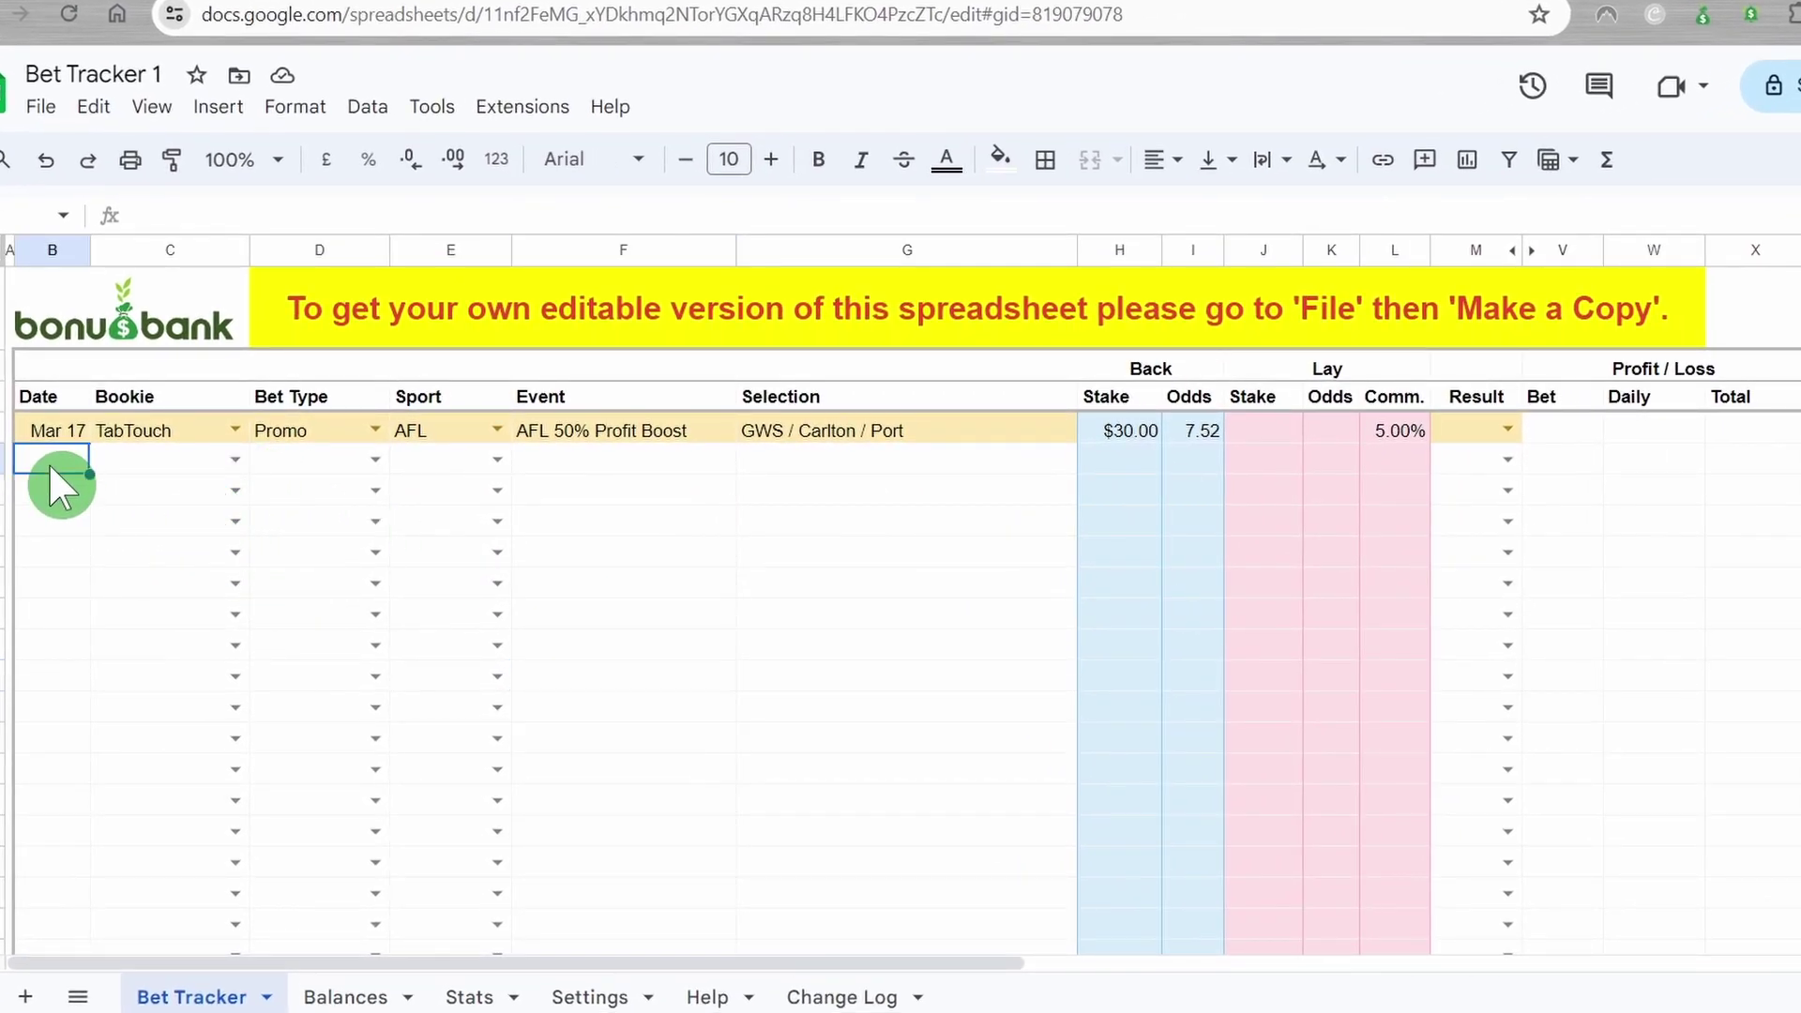
key("ctrl+semicolon")
key("Tab")
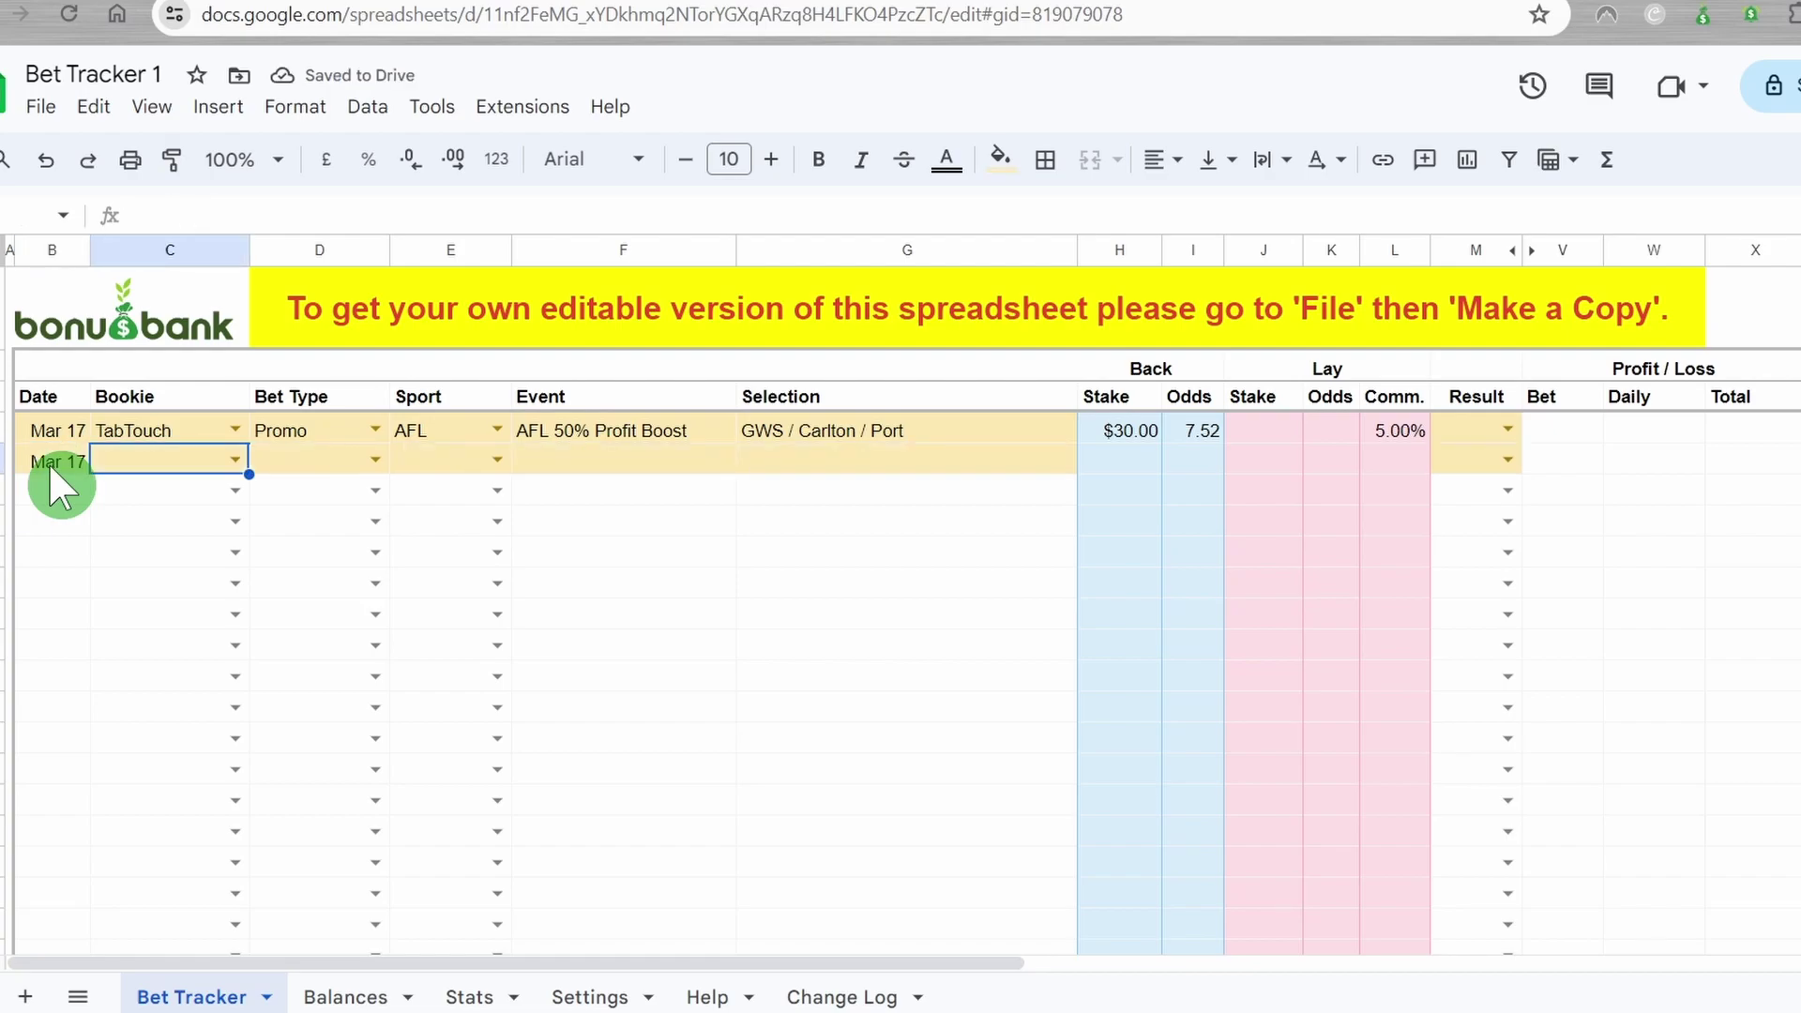
type("betf")
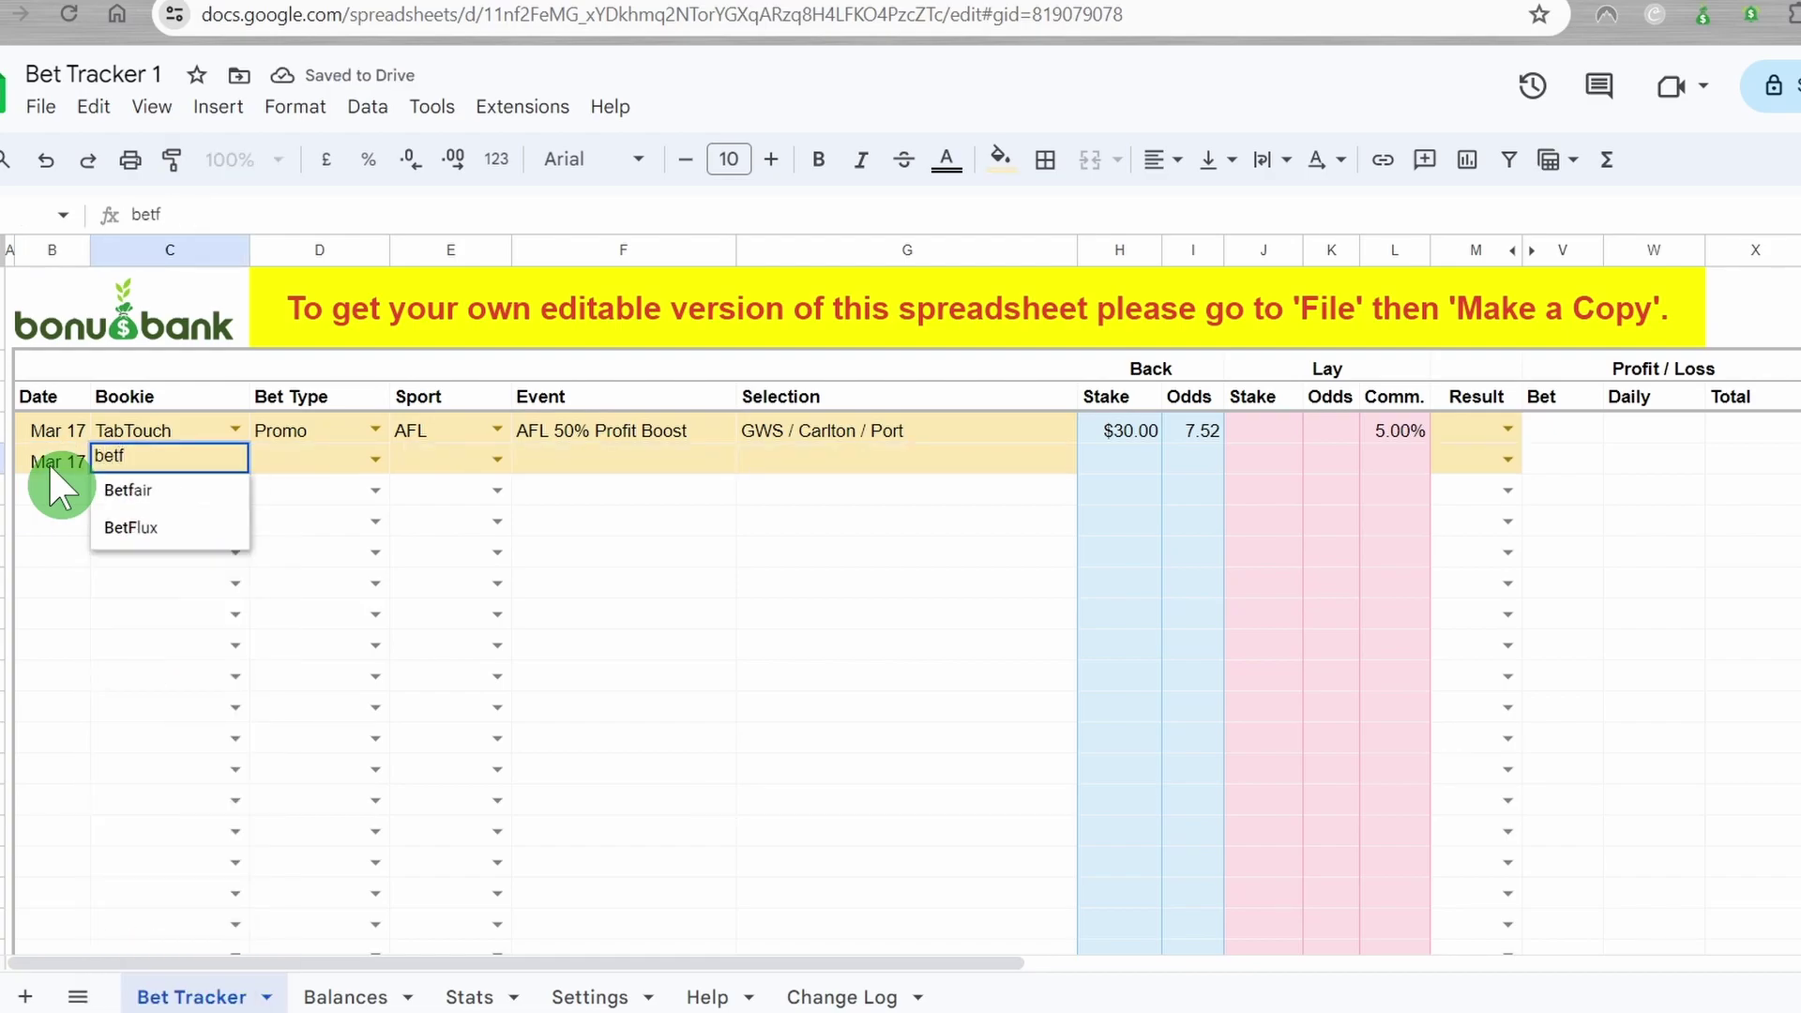
key("Down")
key("Tab")
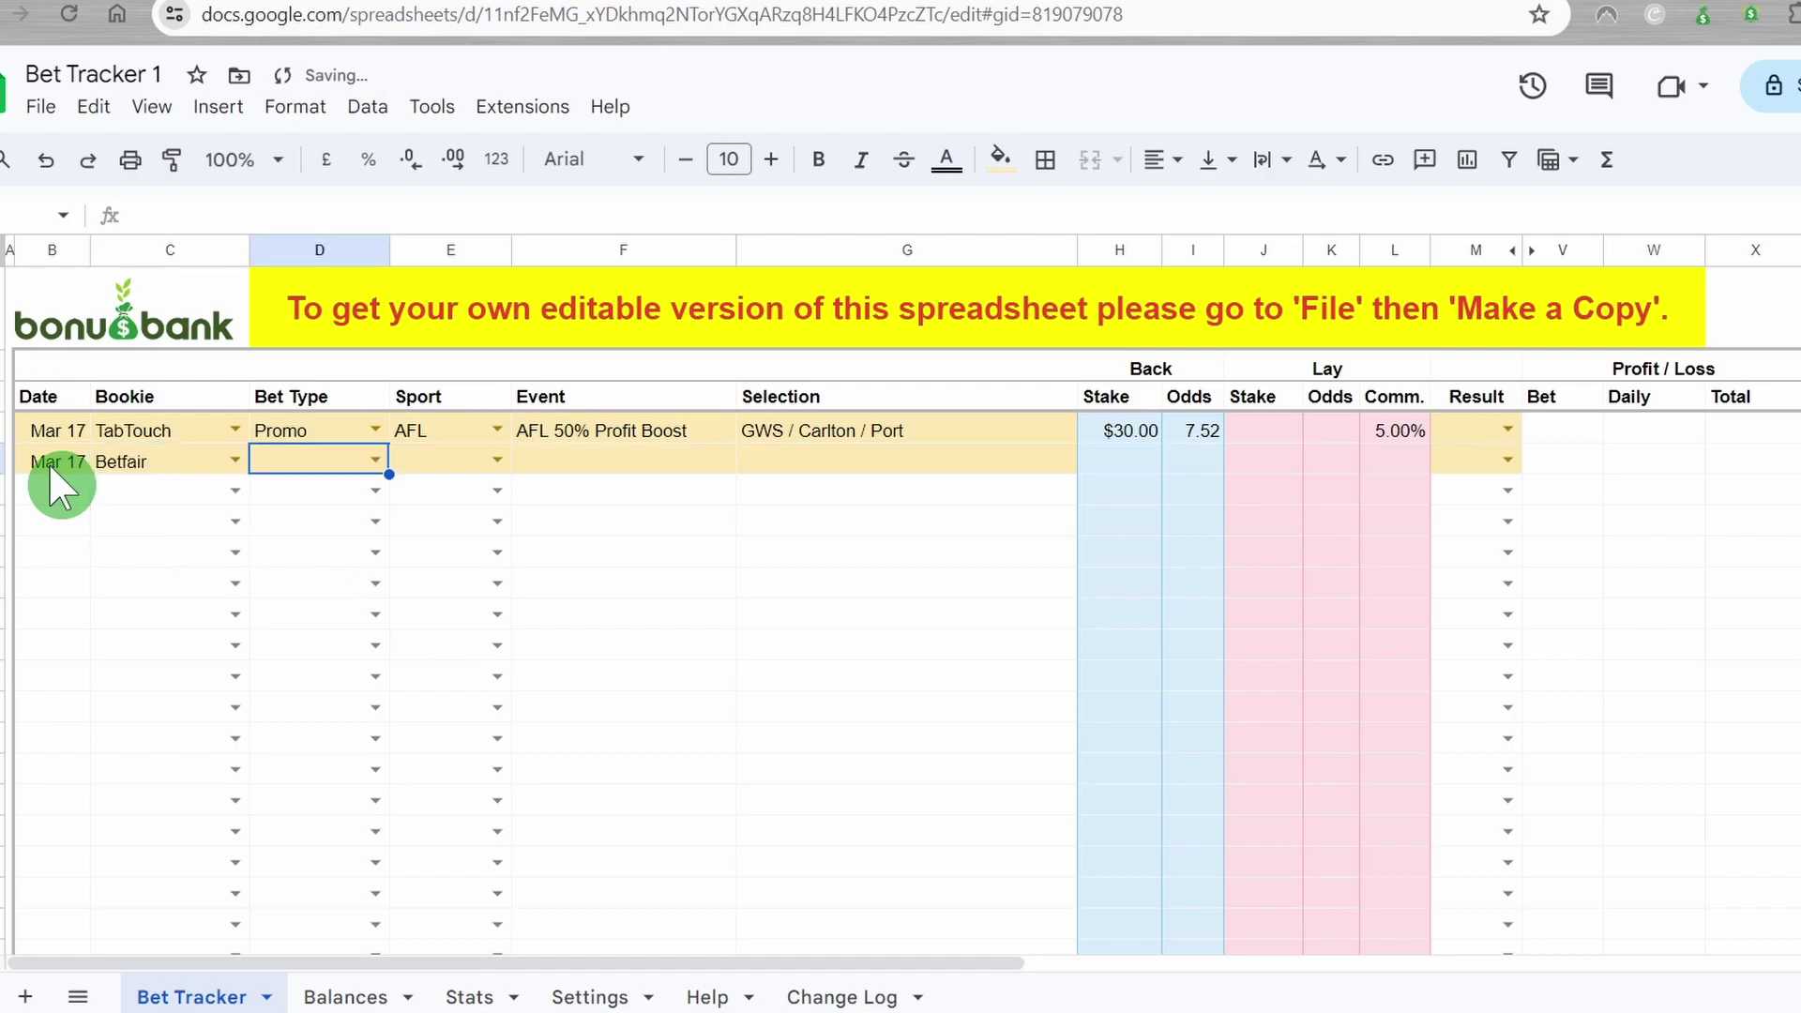
type("Promo")
key("Tab")
type("AFL")
key("Tab")
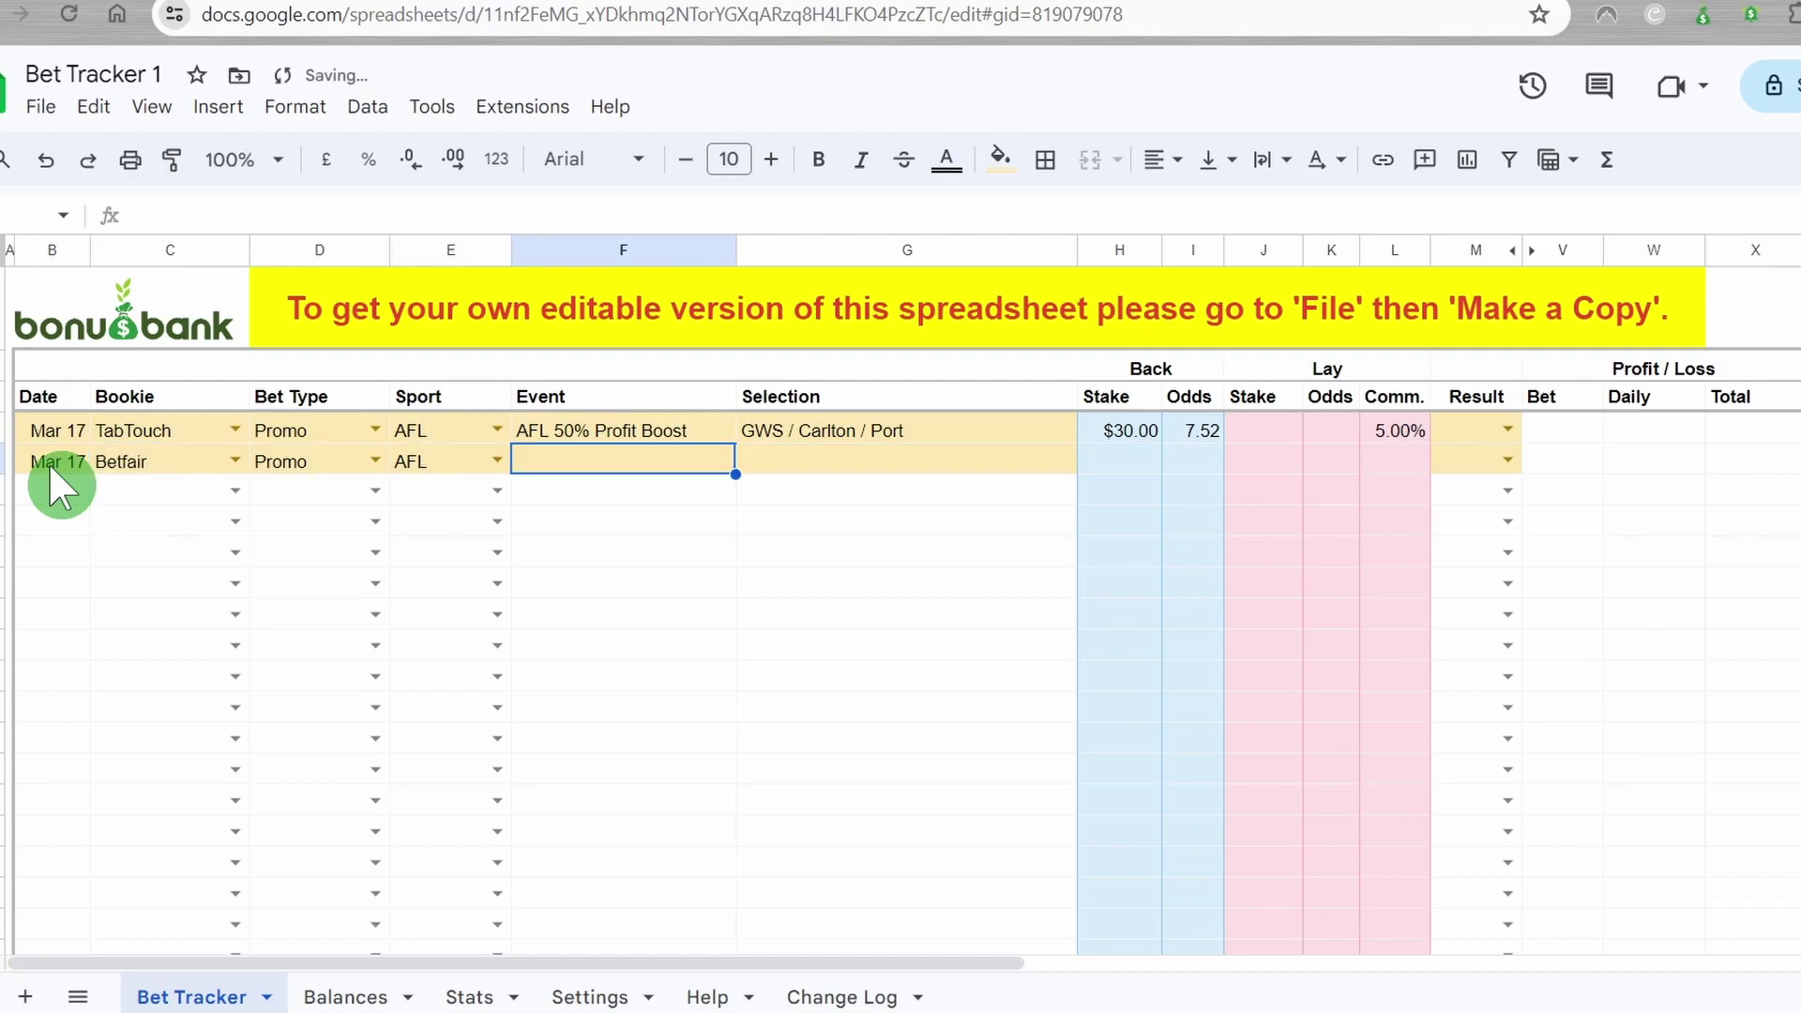
type("AFL 50% Profit Boost")
key("Tab")
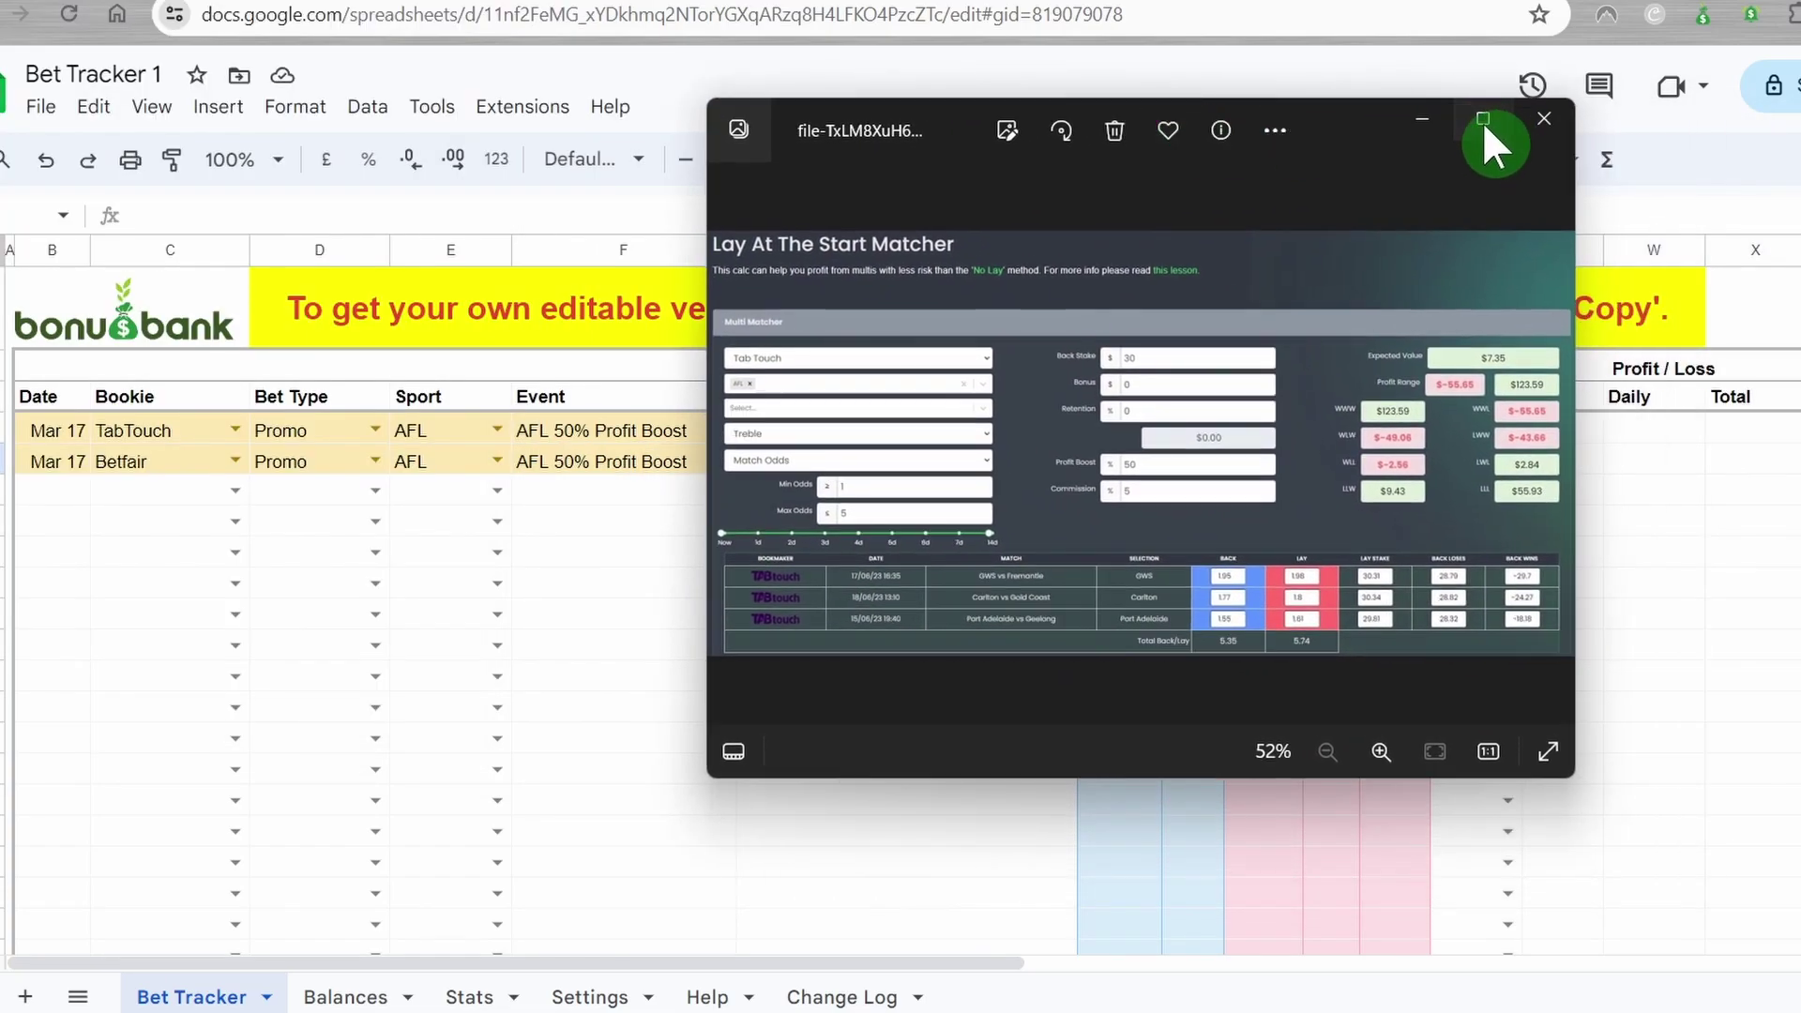
Check the matcher screenshot, then enter GWS with a $30.31 lay stake at 1.98 odds
left_click(1483, 123)
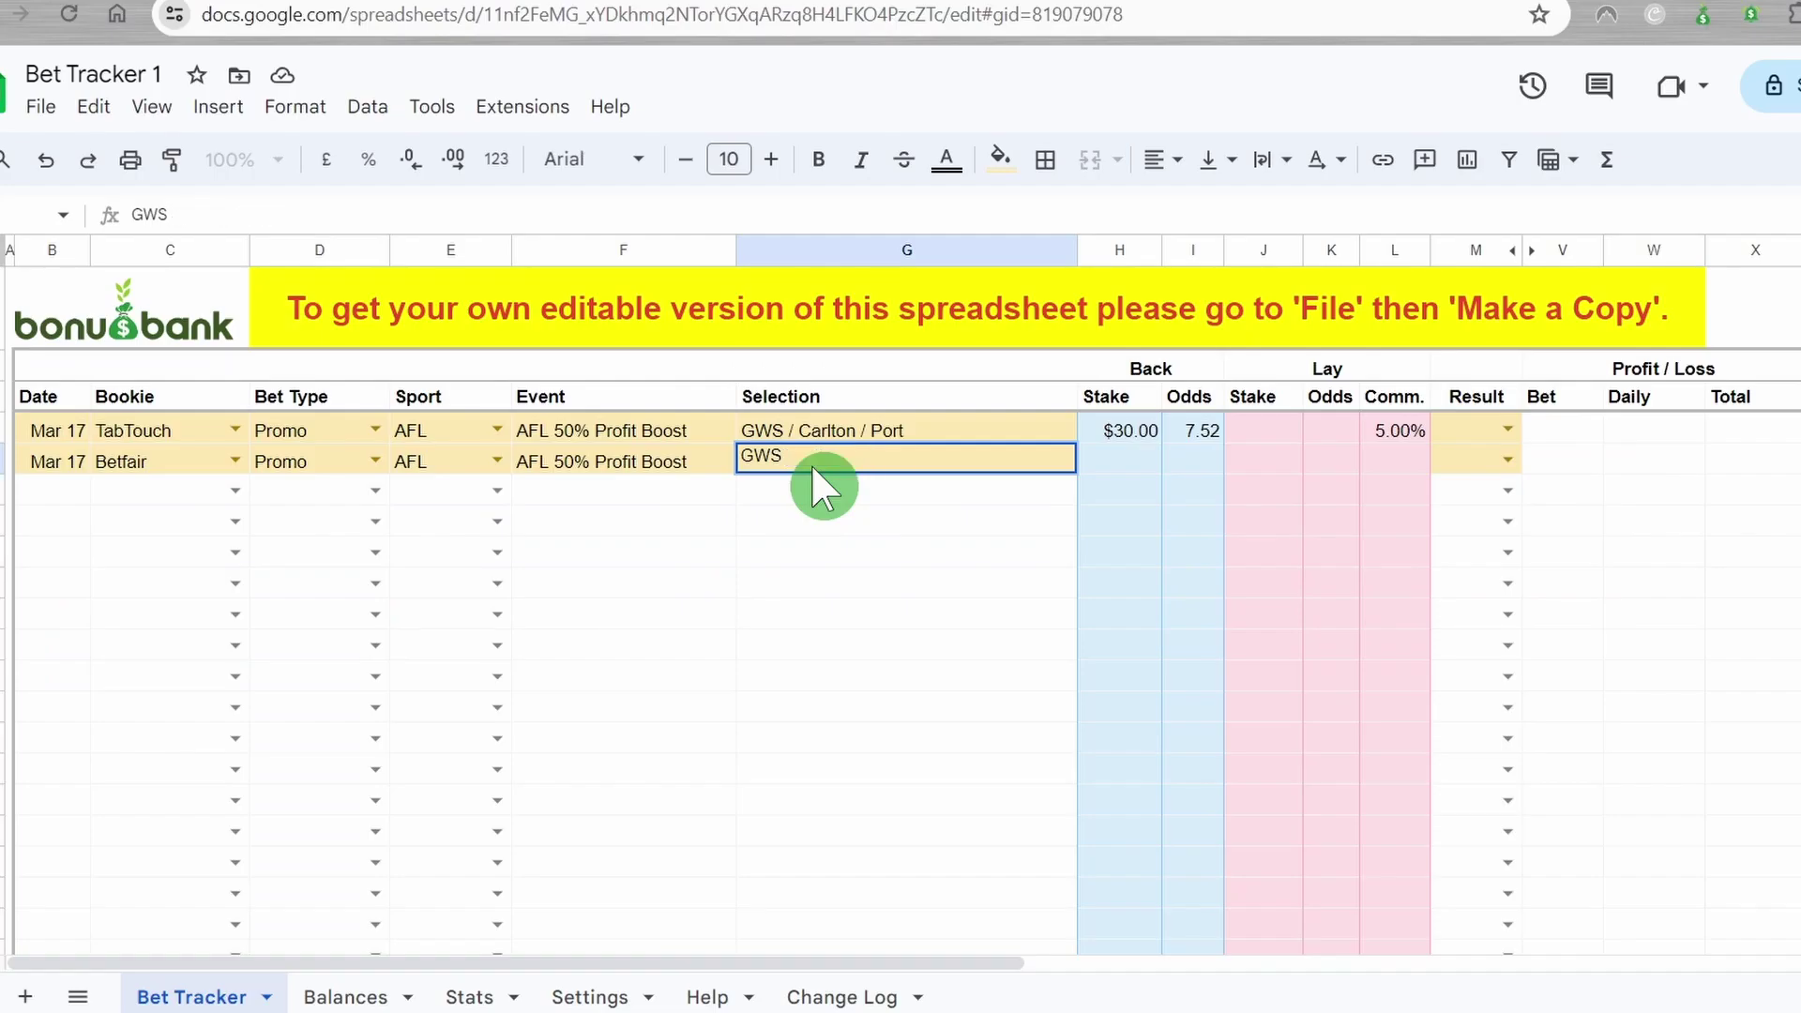
key("Tab")
key("Tab")
key("Tab")
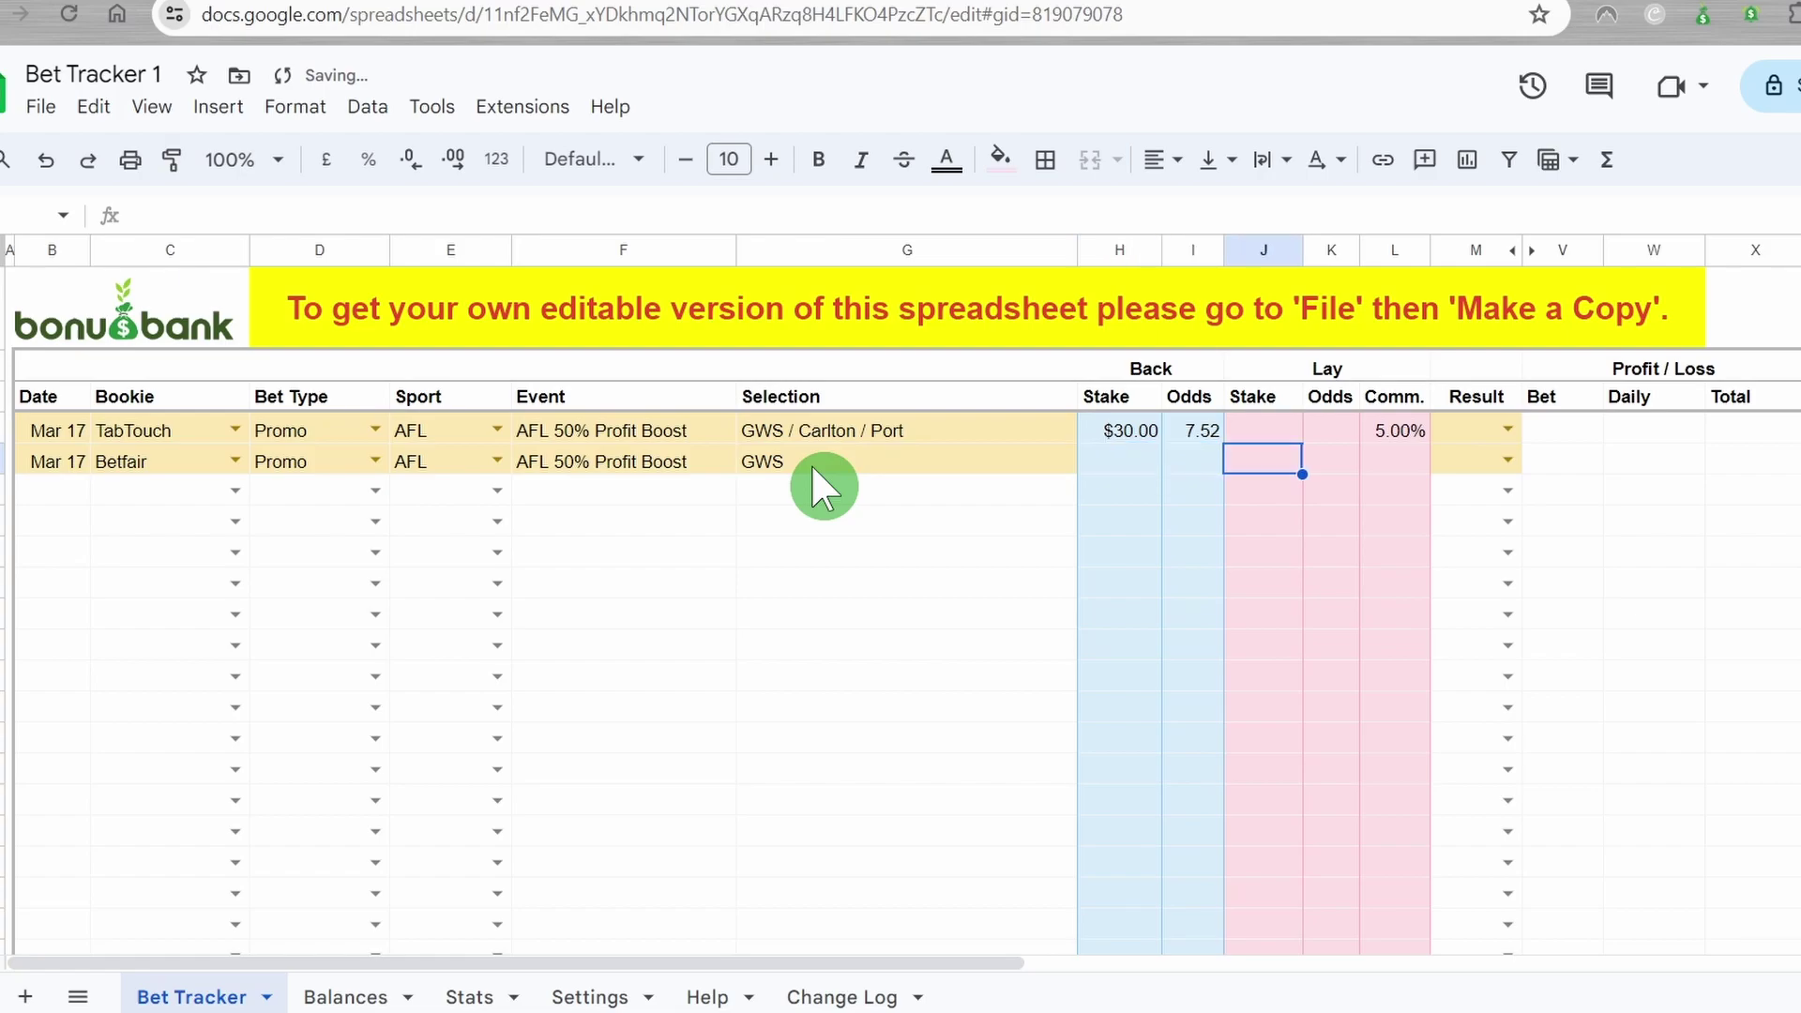
type("3")
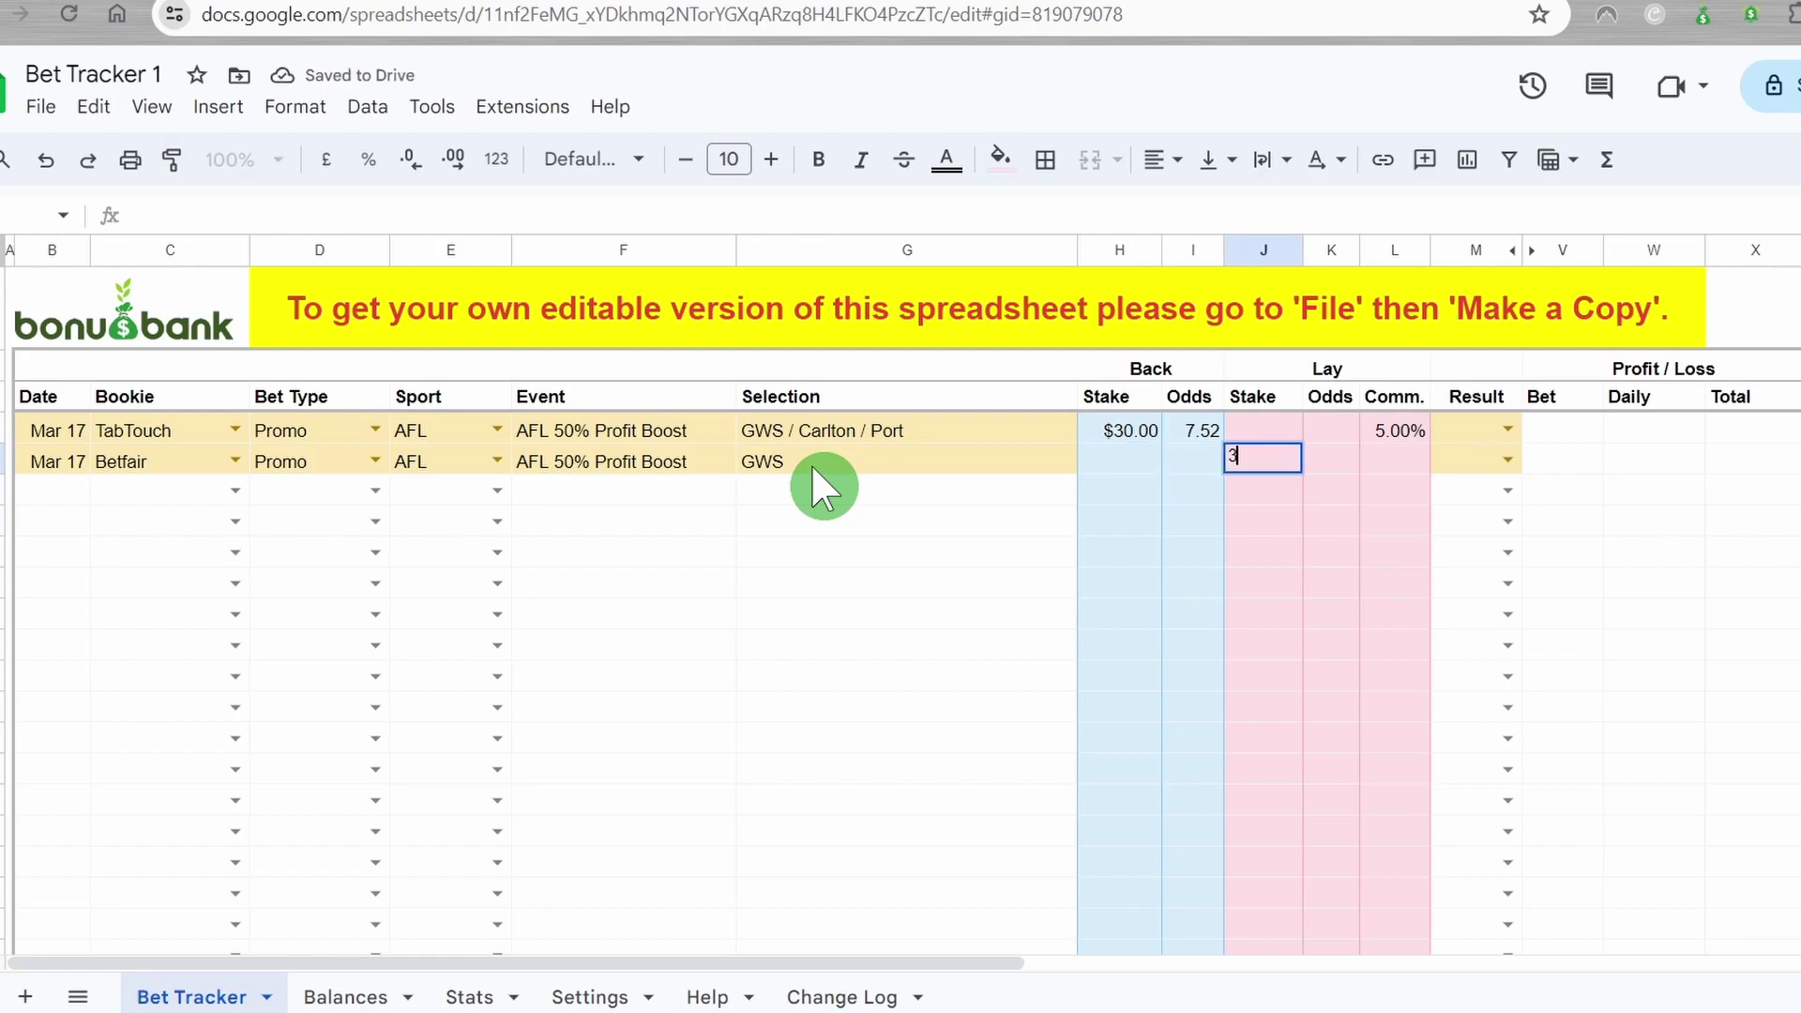
type("0.31")
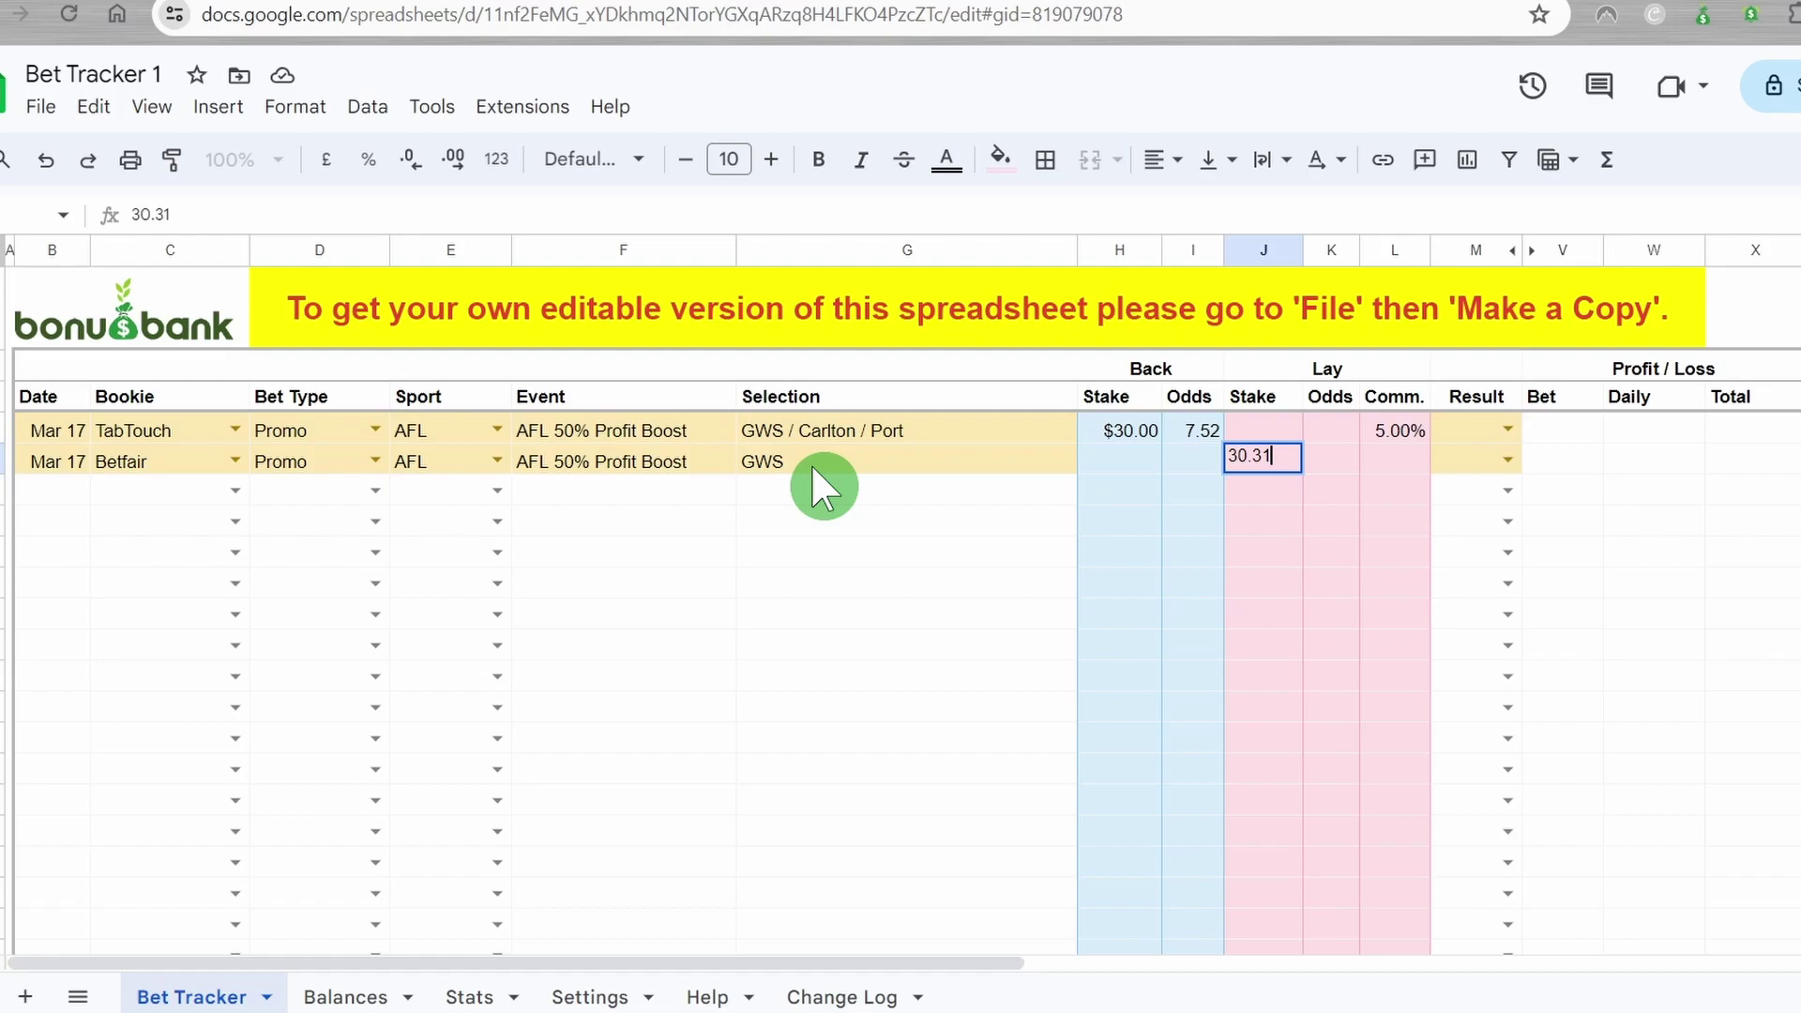
key("Tab")
type("1")
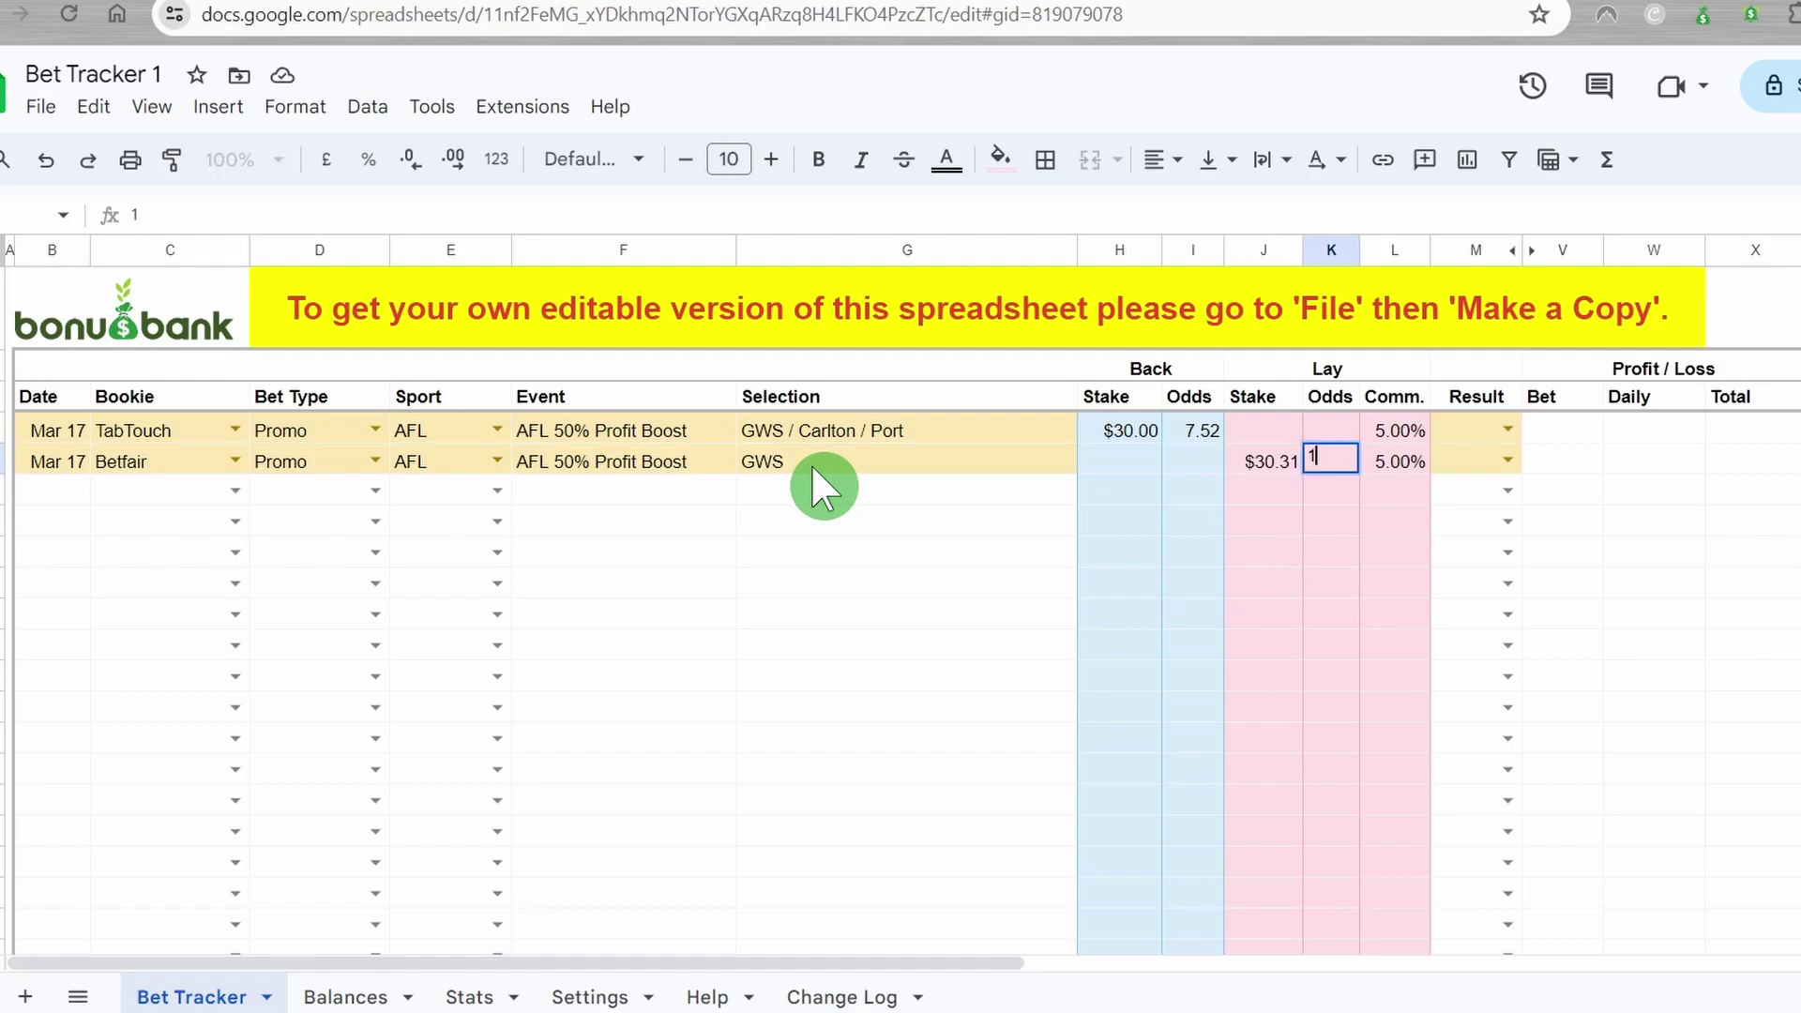
type(".98")
left_click(810, 464)
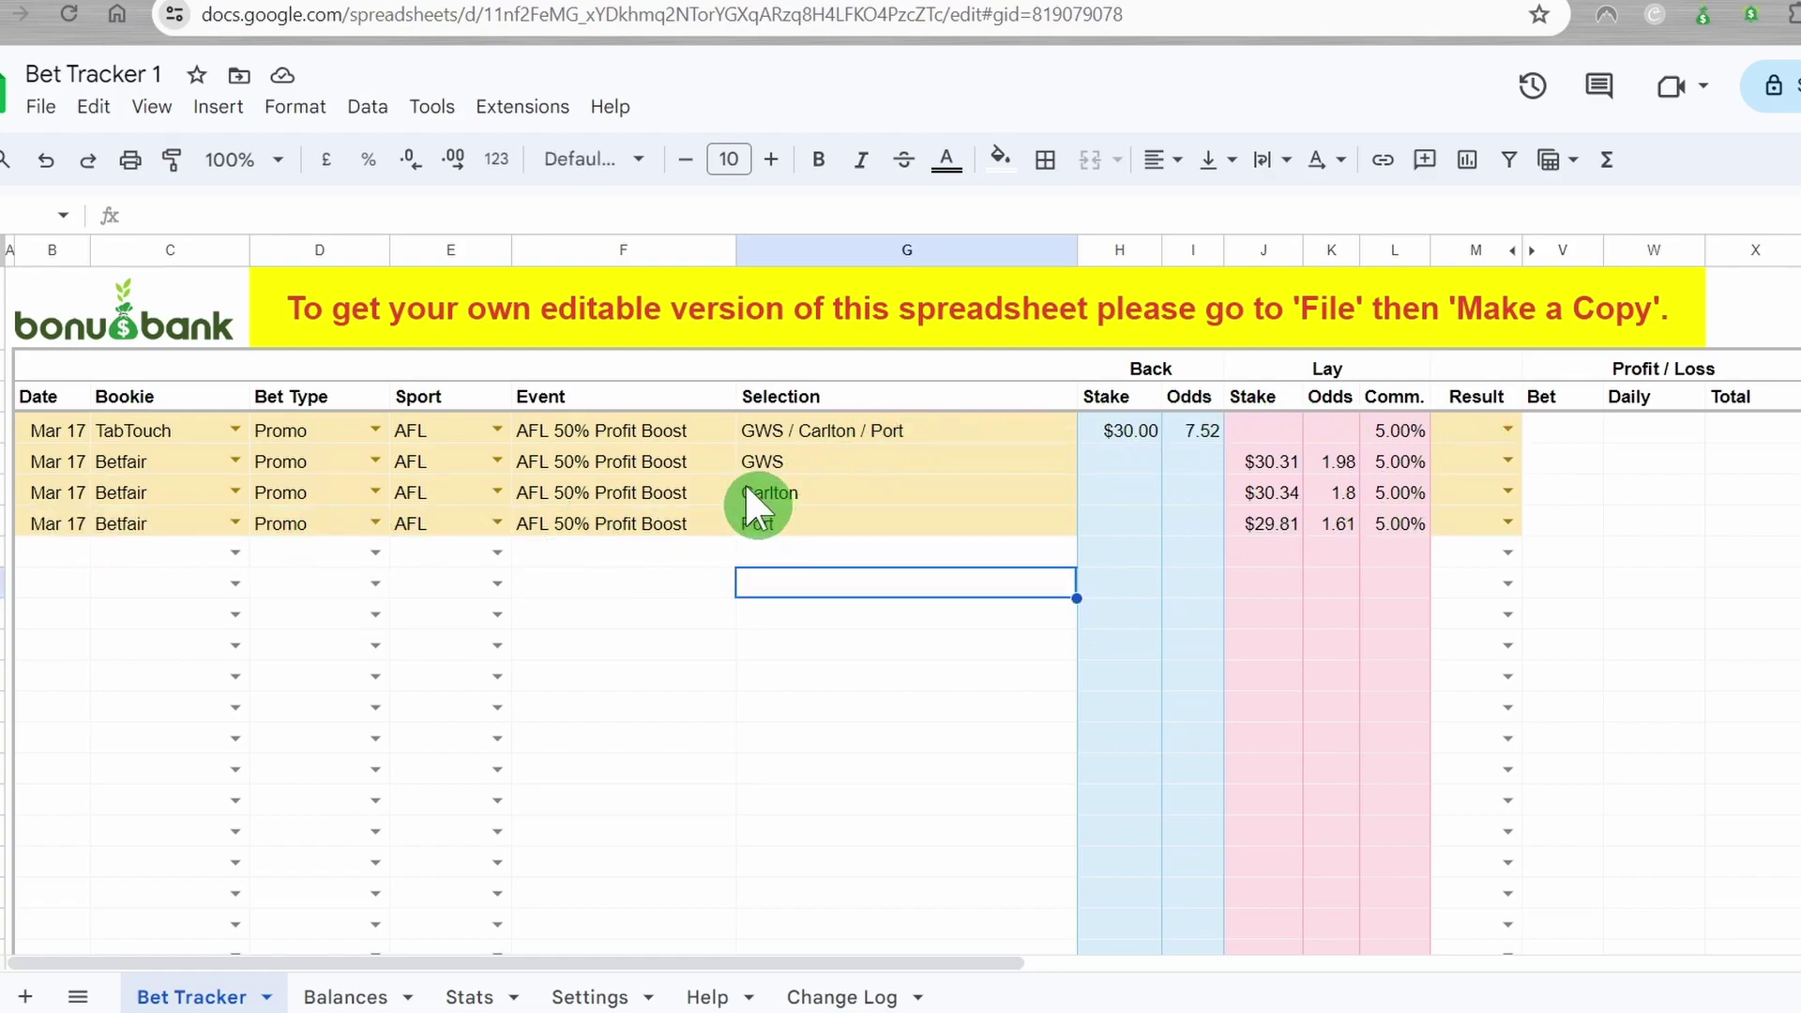
Set the TabTouch multi and GWS lay bet results to W
left_click(1509, 429)
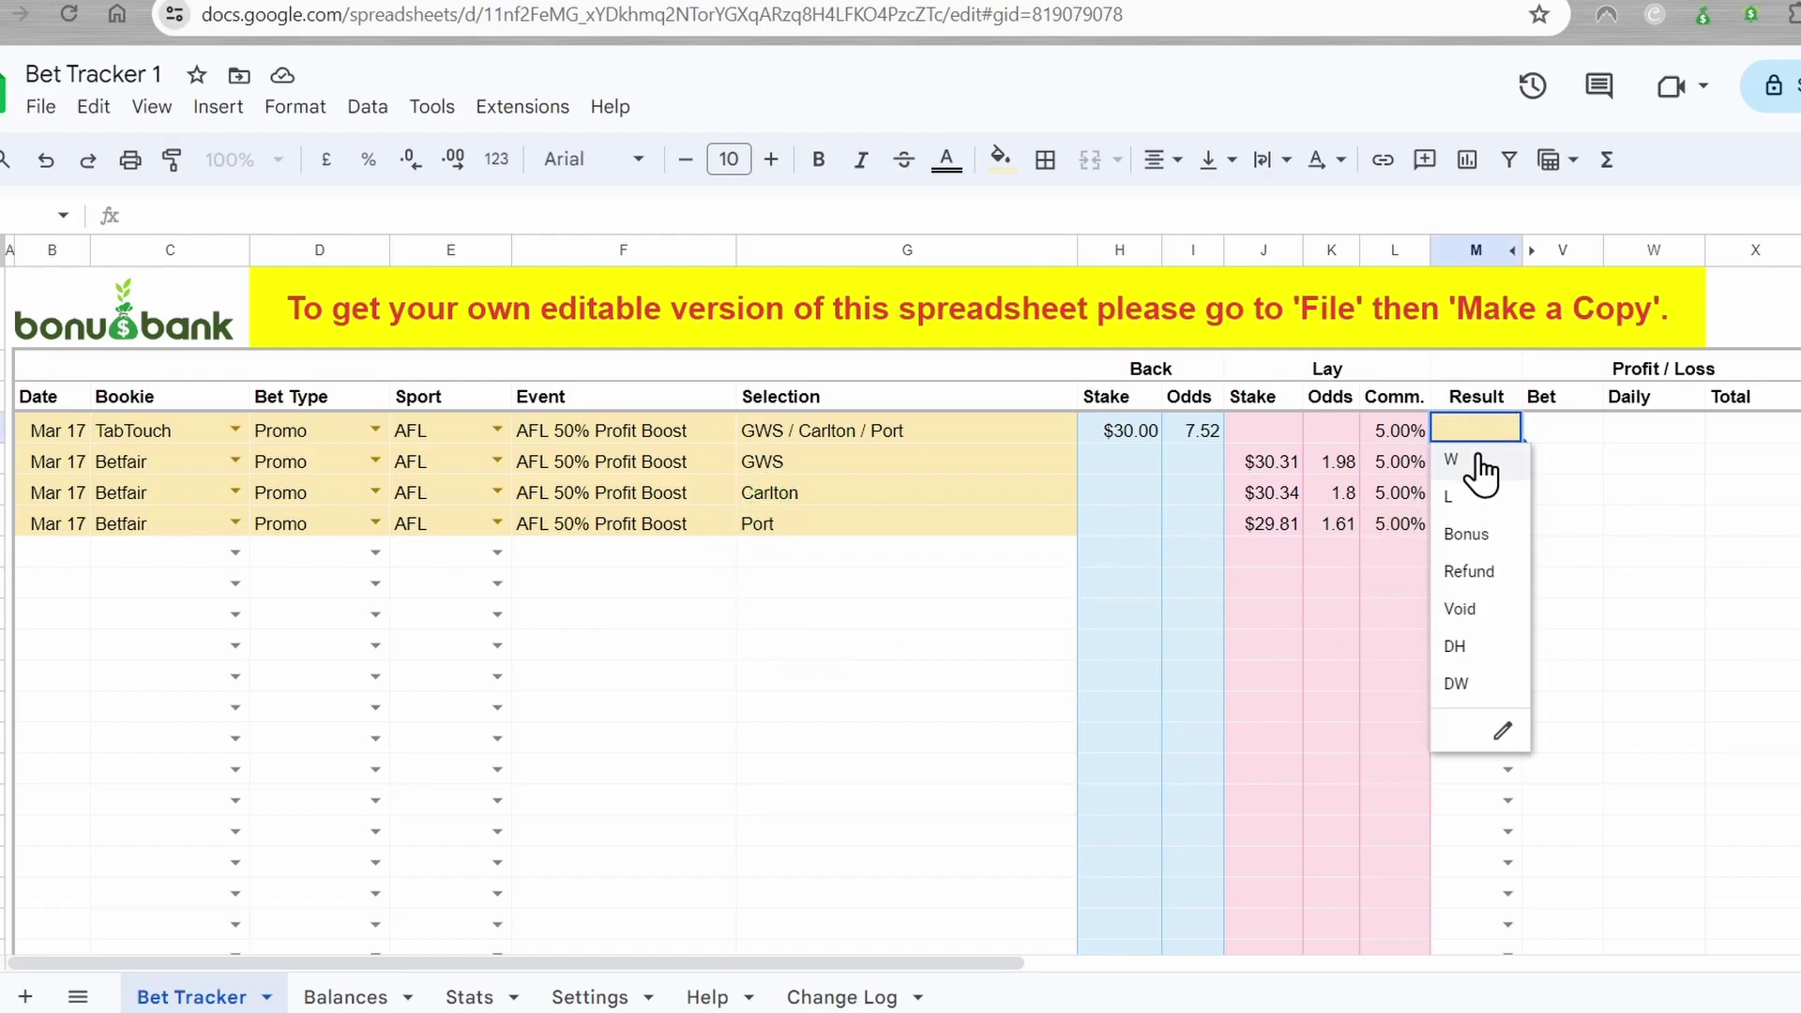
left_click(1453, 459)
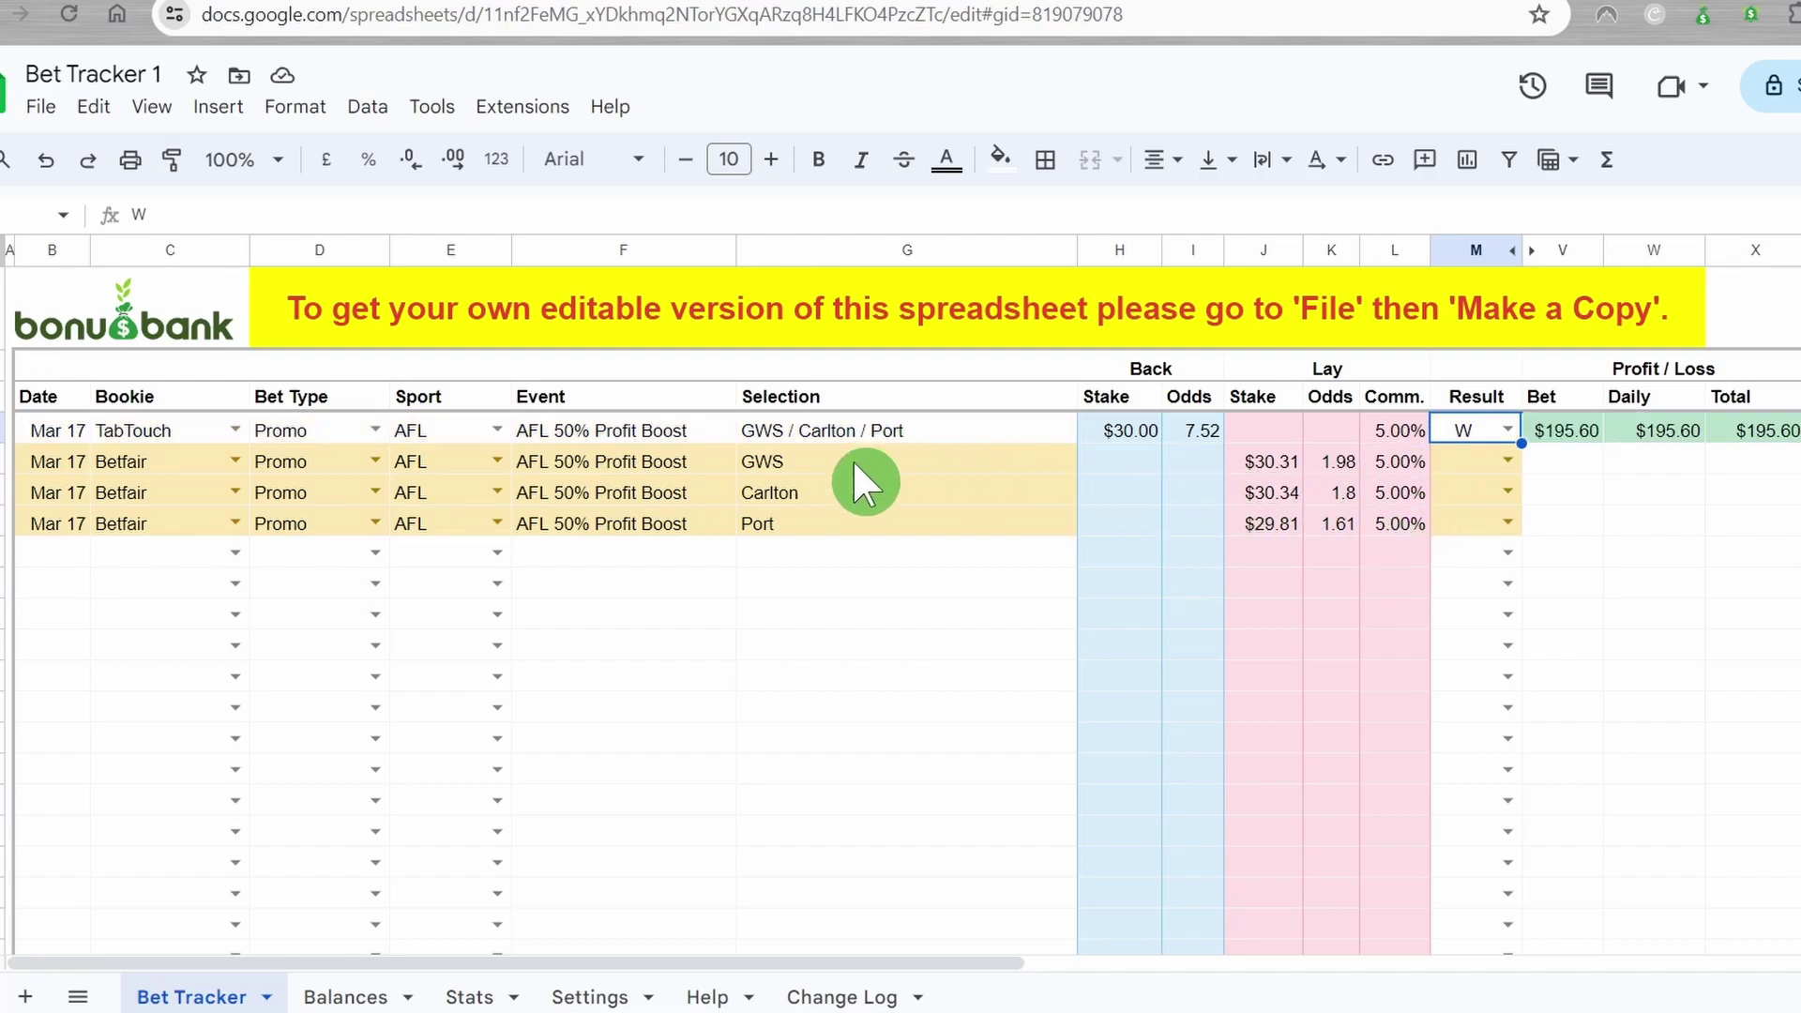
left_click(1507, 459)
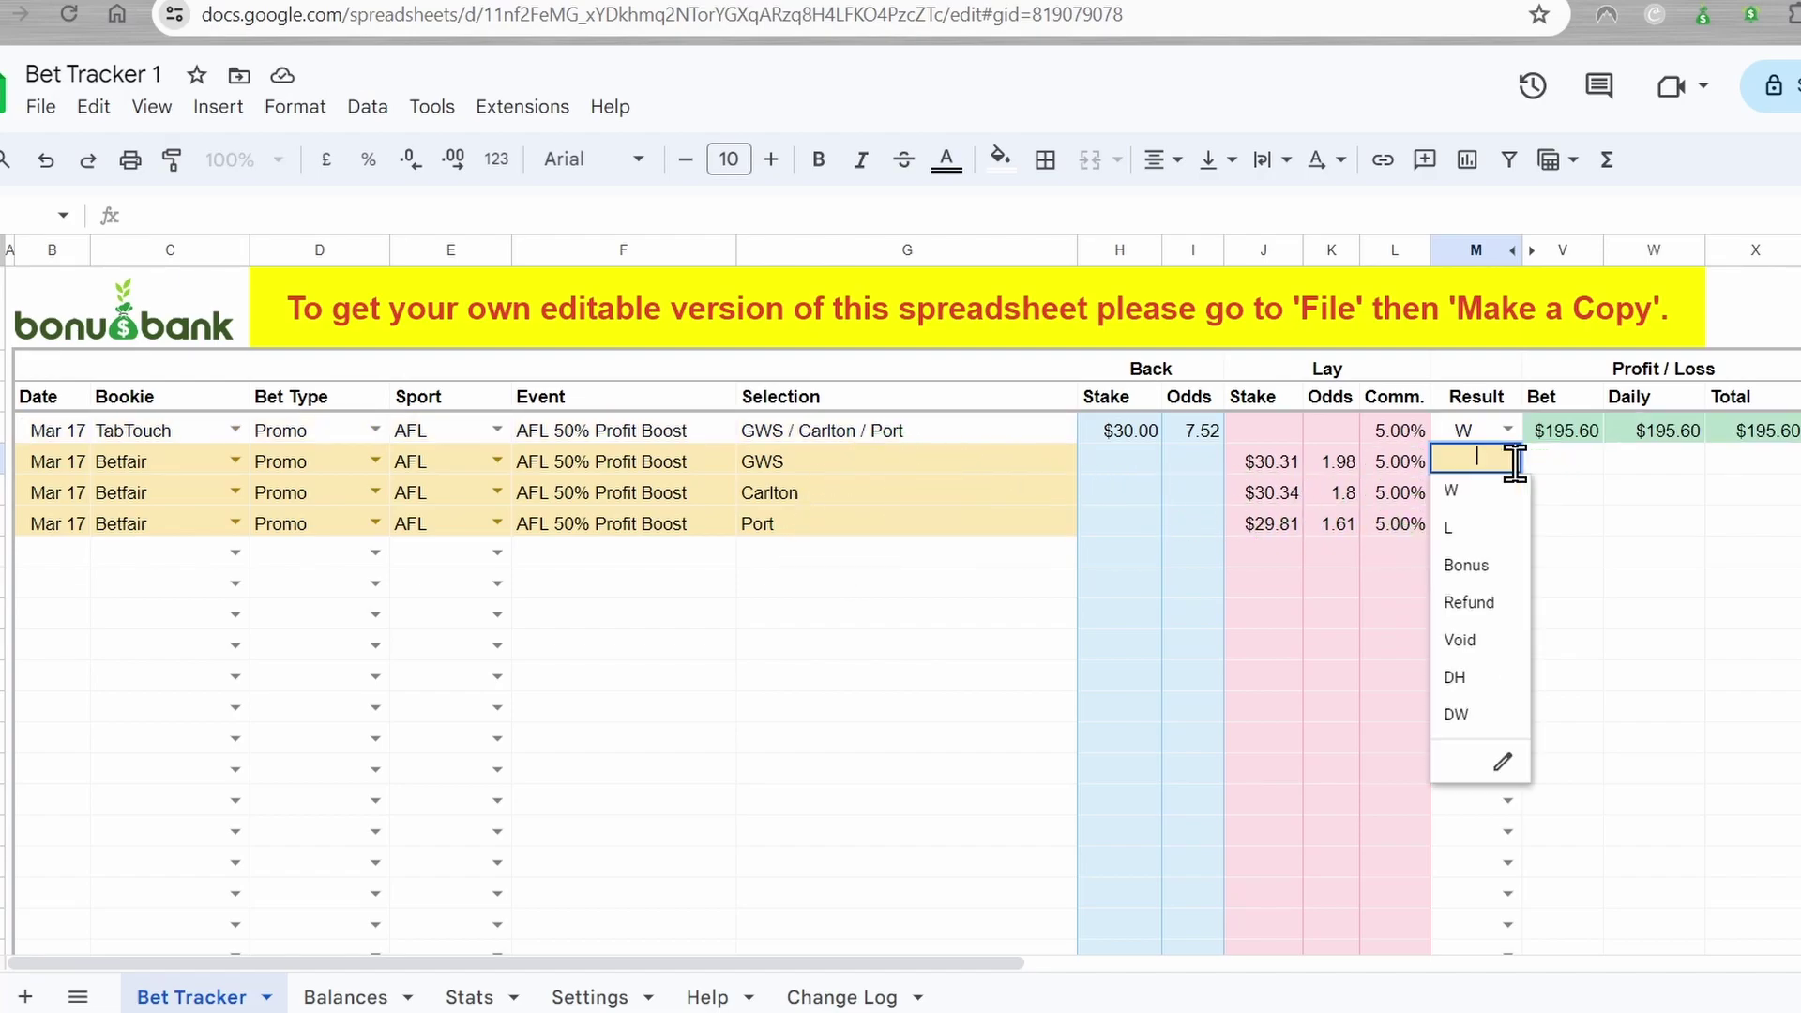
left_click(1478, 494)
Set the Carlton and Port results to W and bring up the matcher screenshot
left_click(1497, 523)
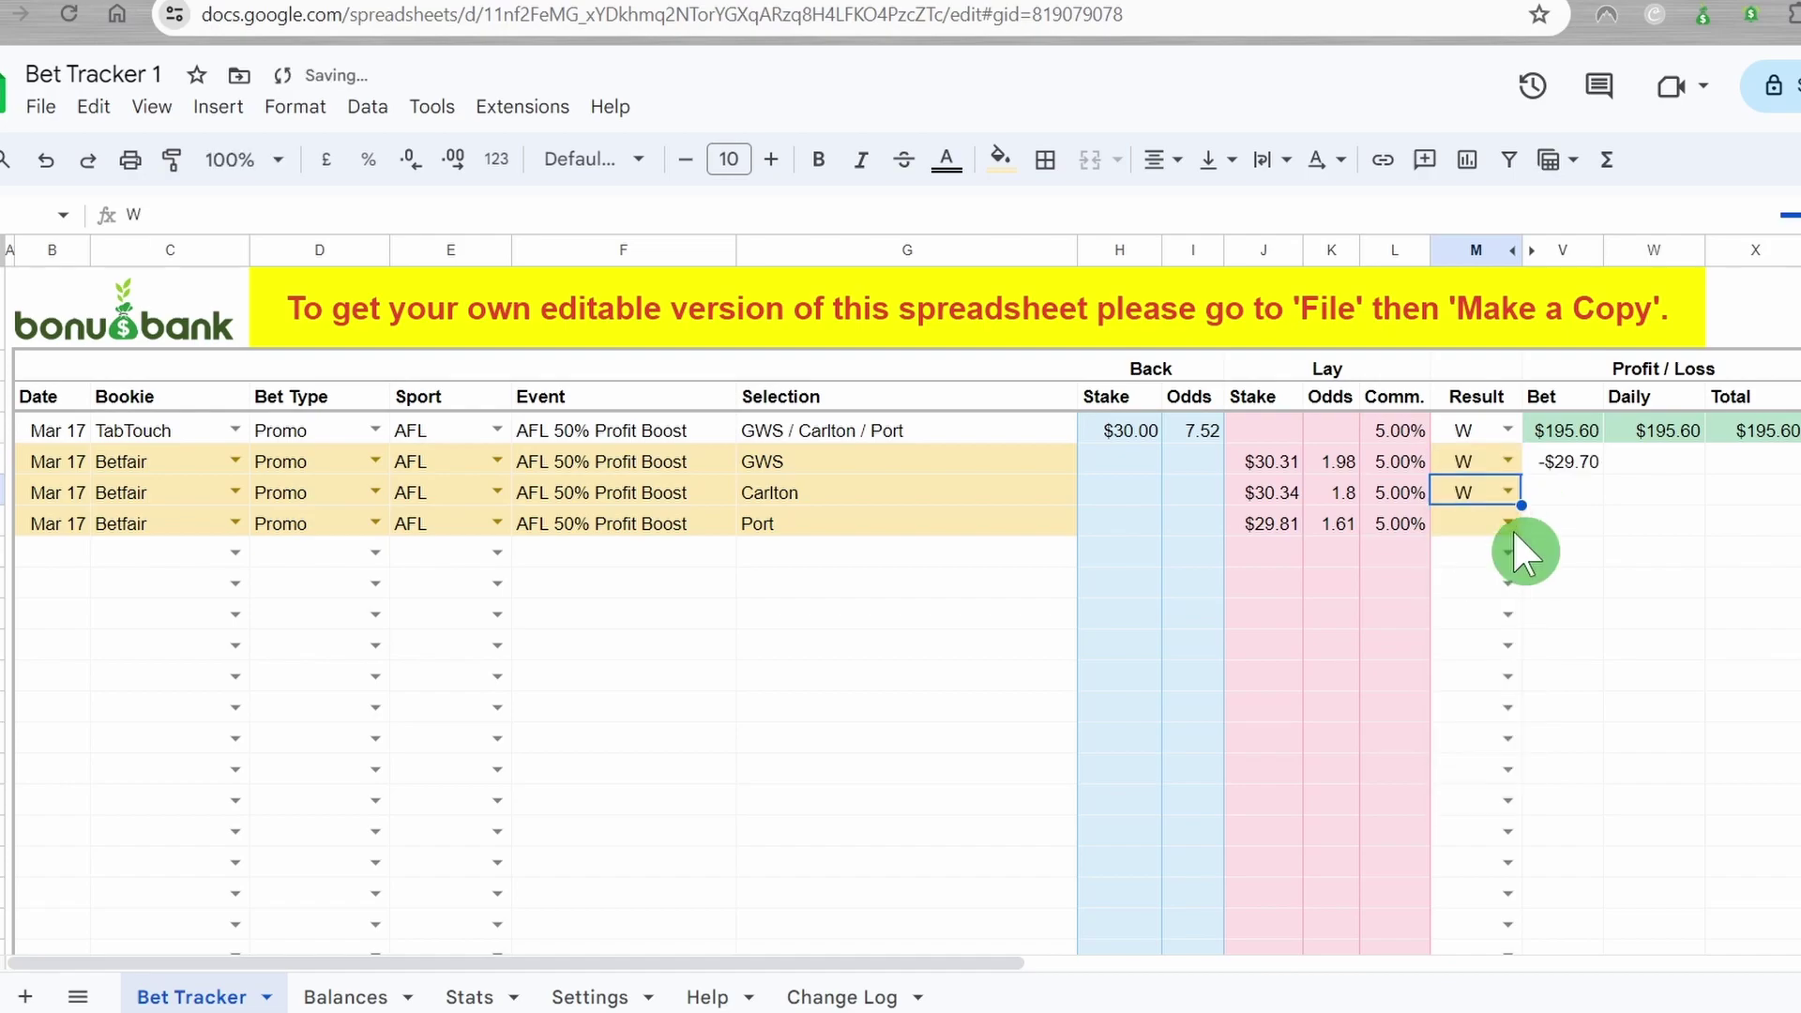
left_click(1487, 556)
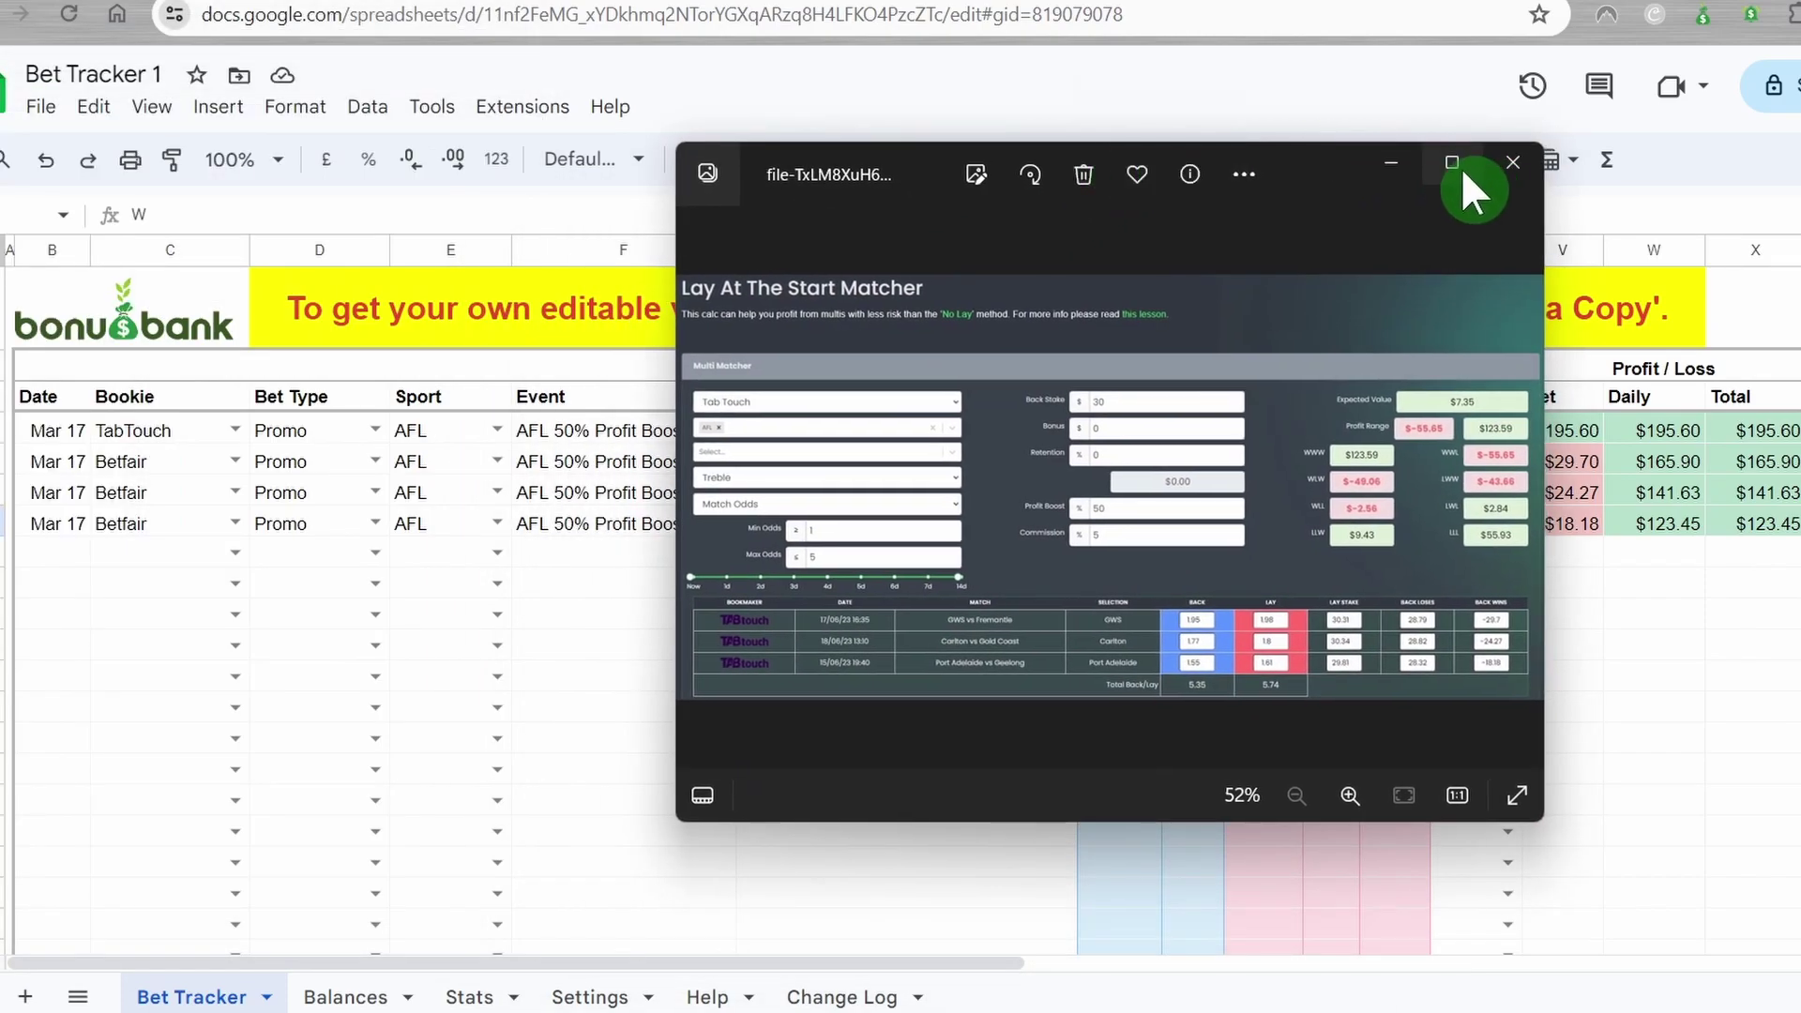
left_click(1456, 165)
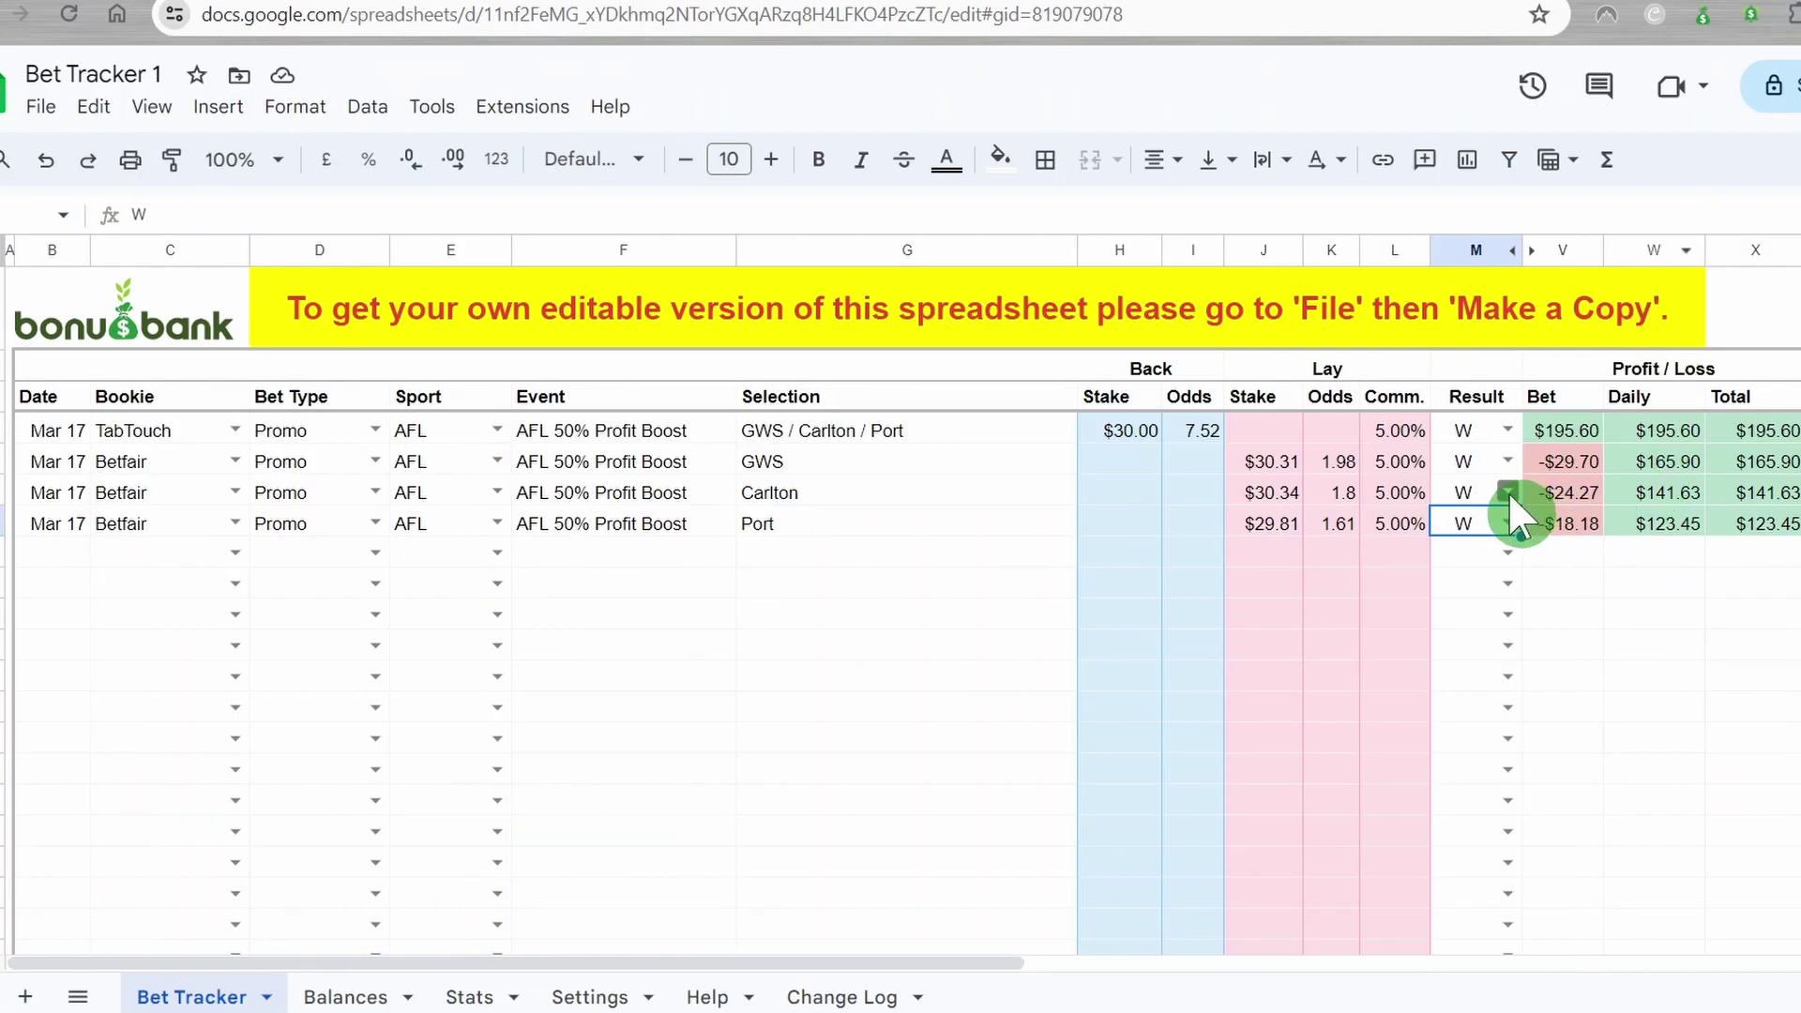
Set the Carlton and Port lay bet results to L
left_click(1508, 492)
left_click(1499, 583)
left_click(1507, 523)
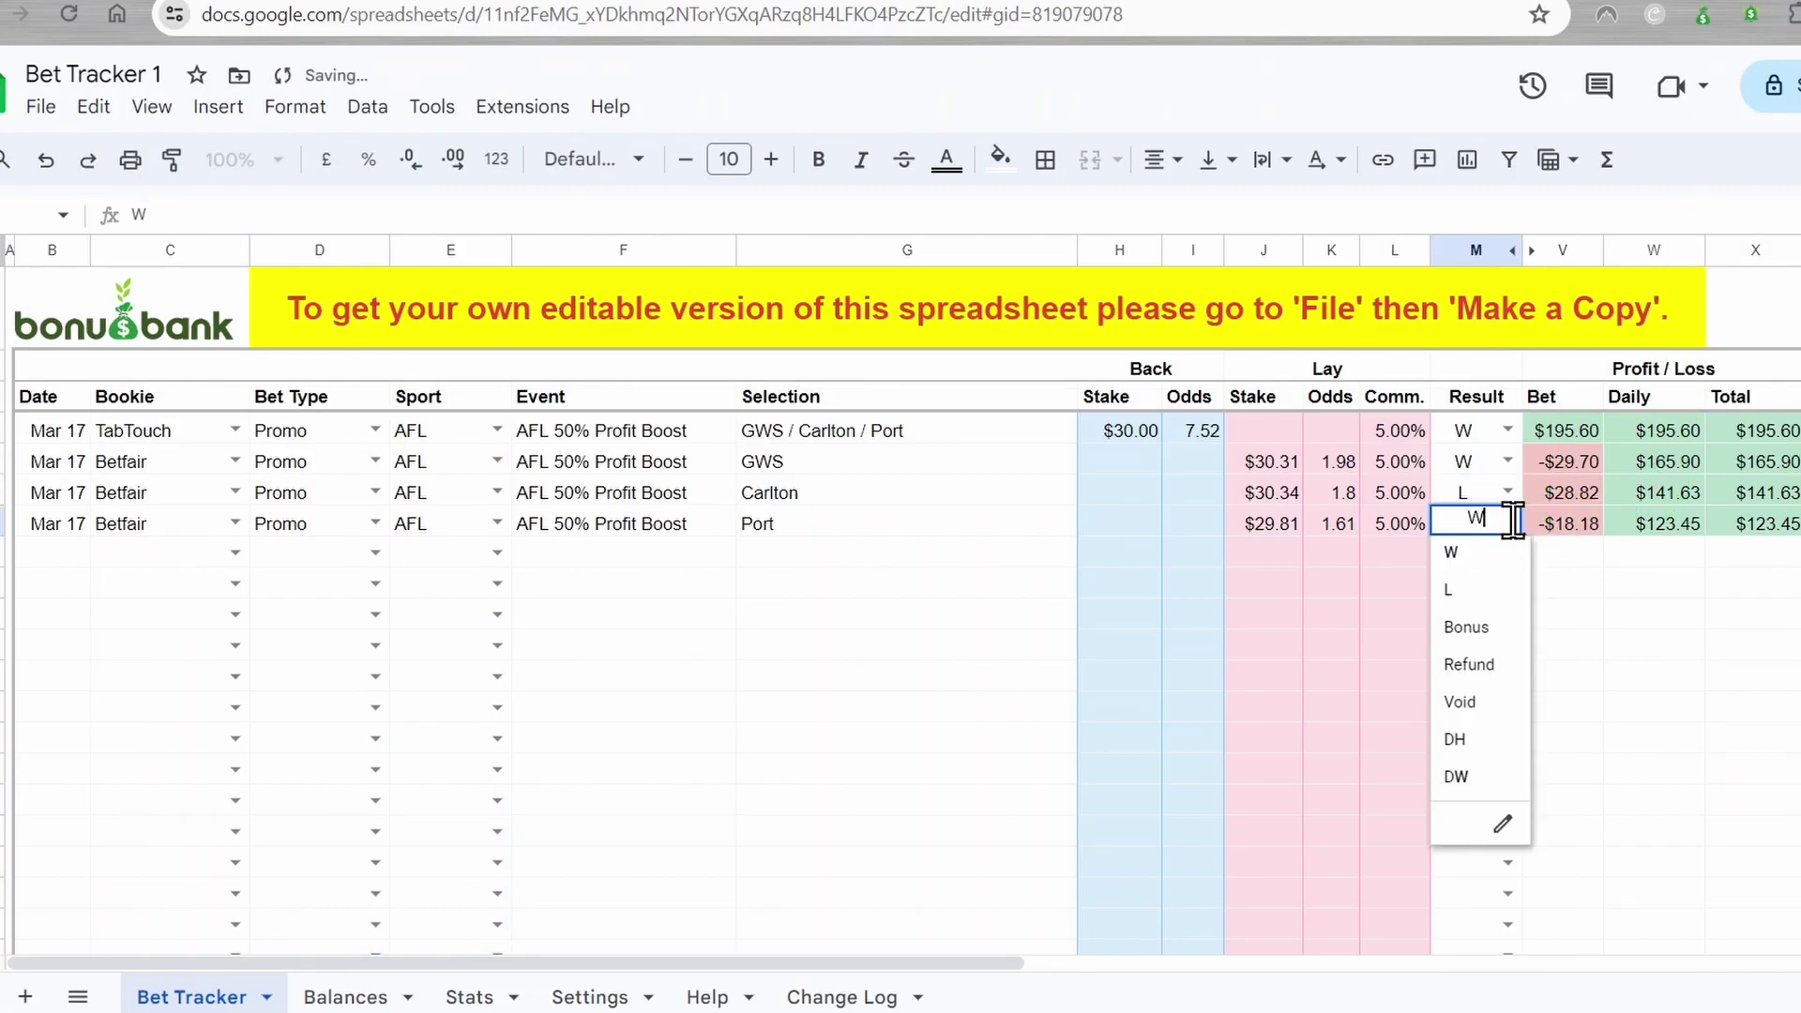
left_click(1461, 591)
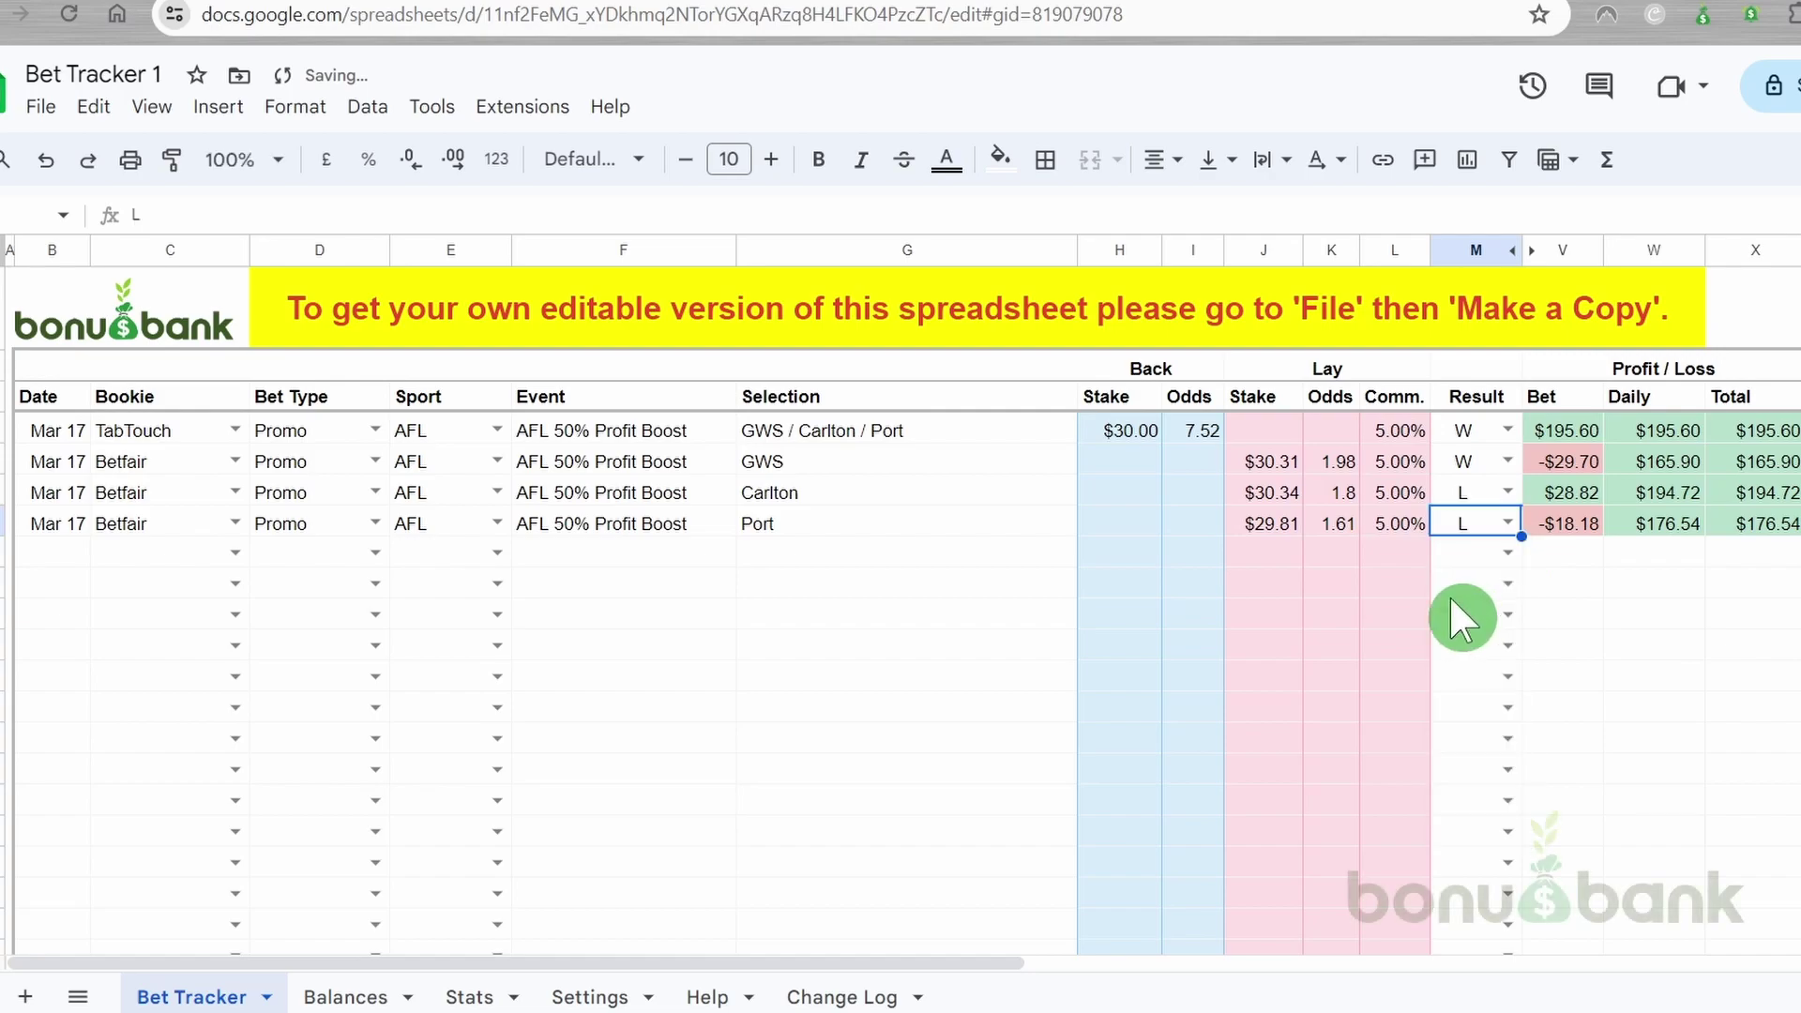
Set the TabTouch multi result to L and recheck the matcher image
left_click(1510, 430)
left_click(1470, 507)
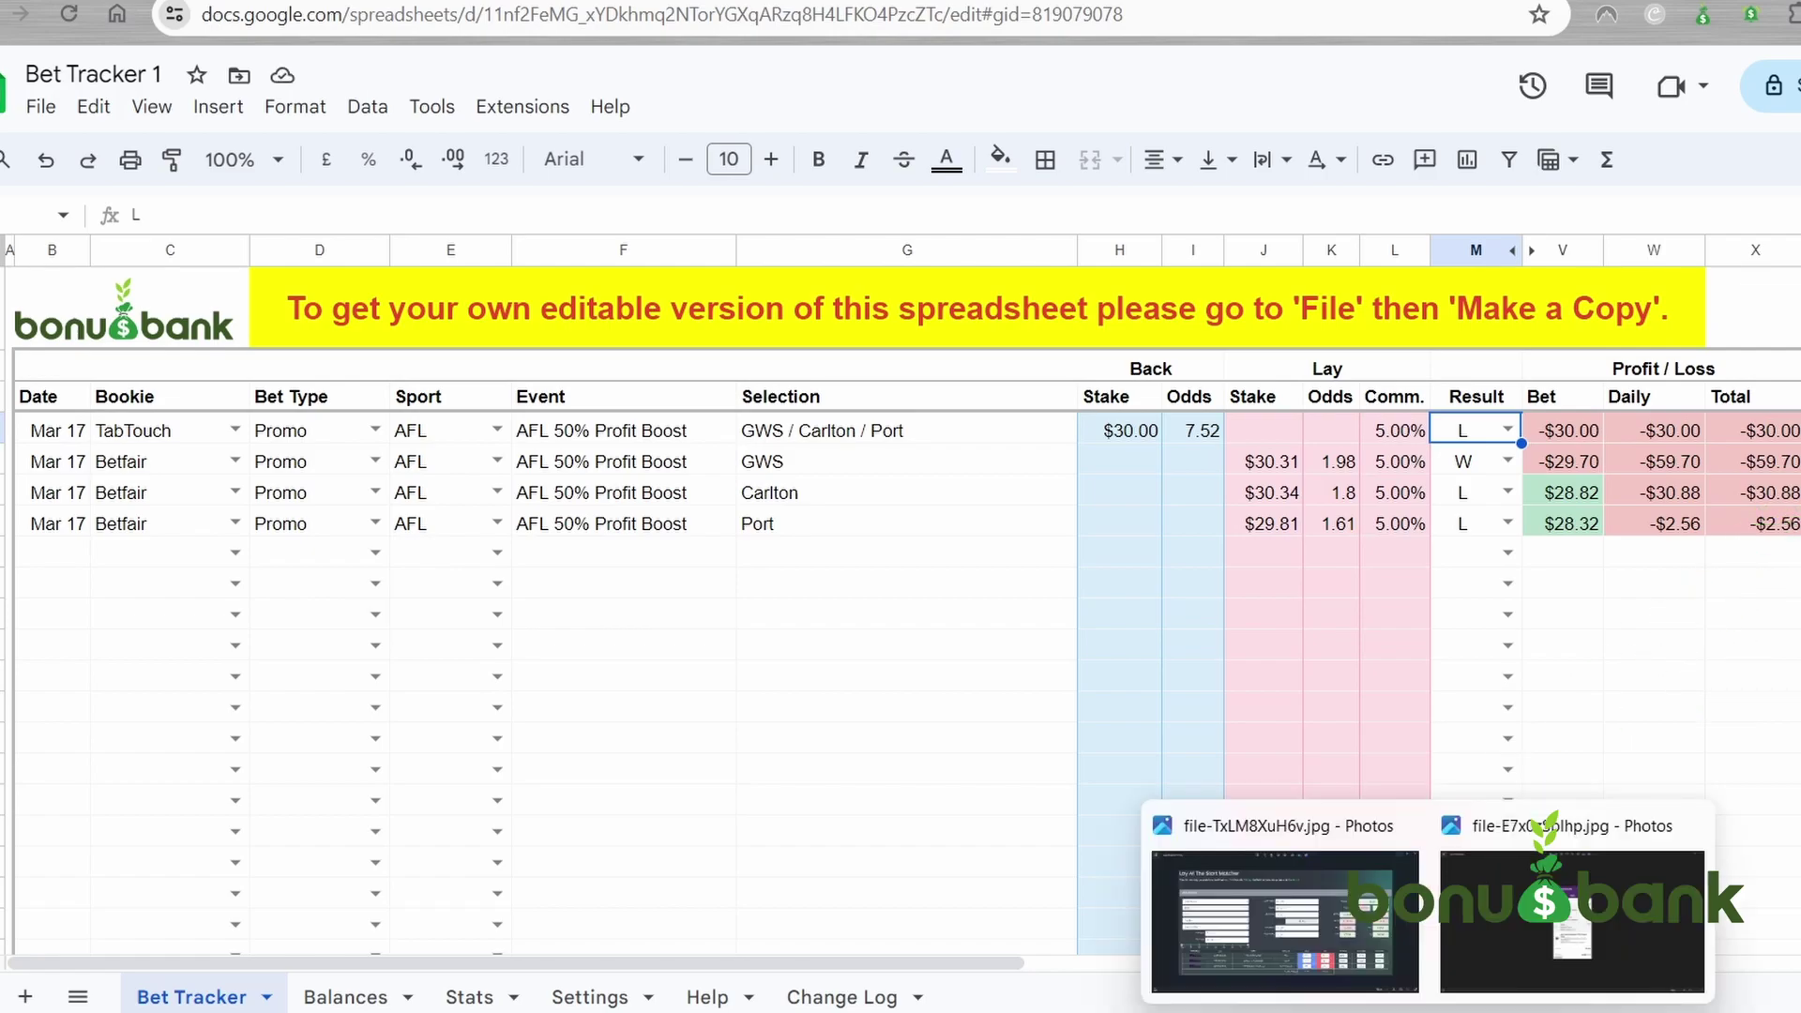
left_click(1290, 926)
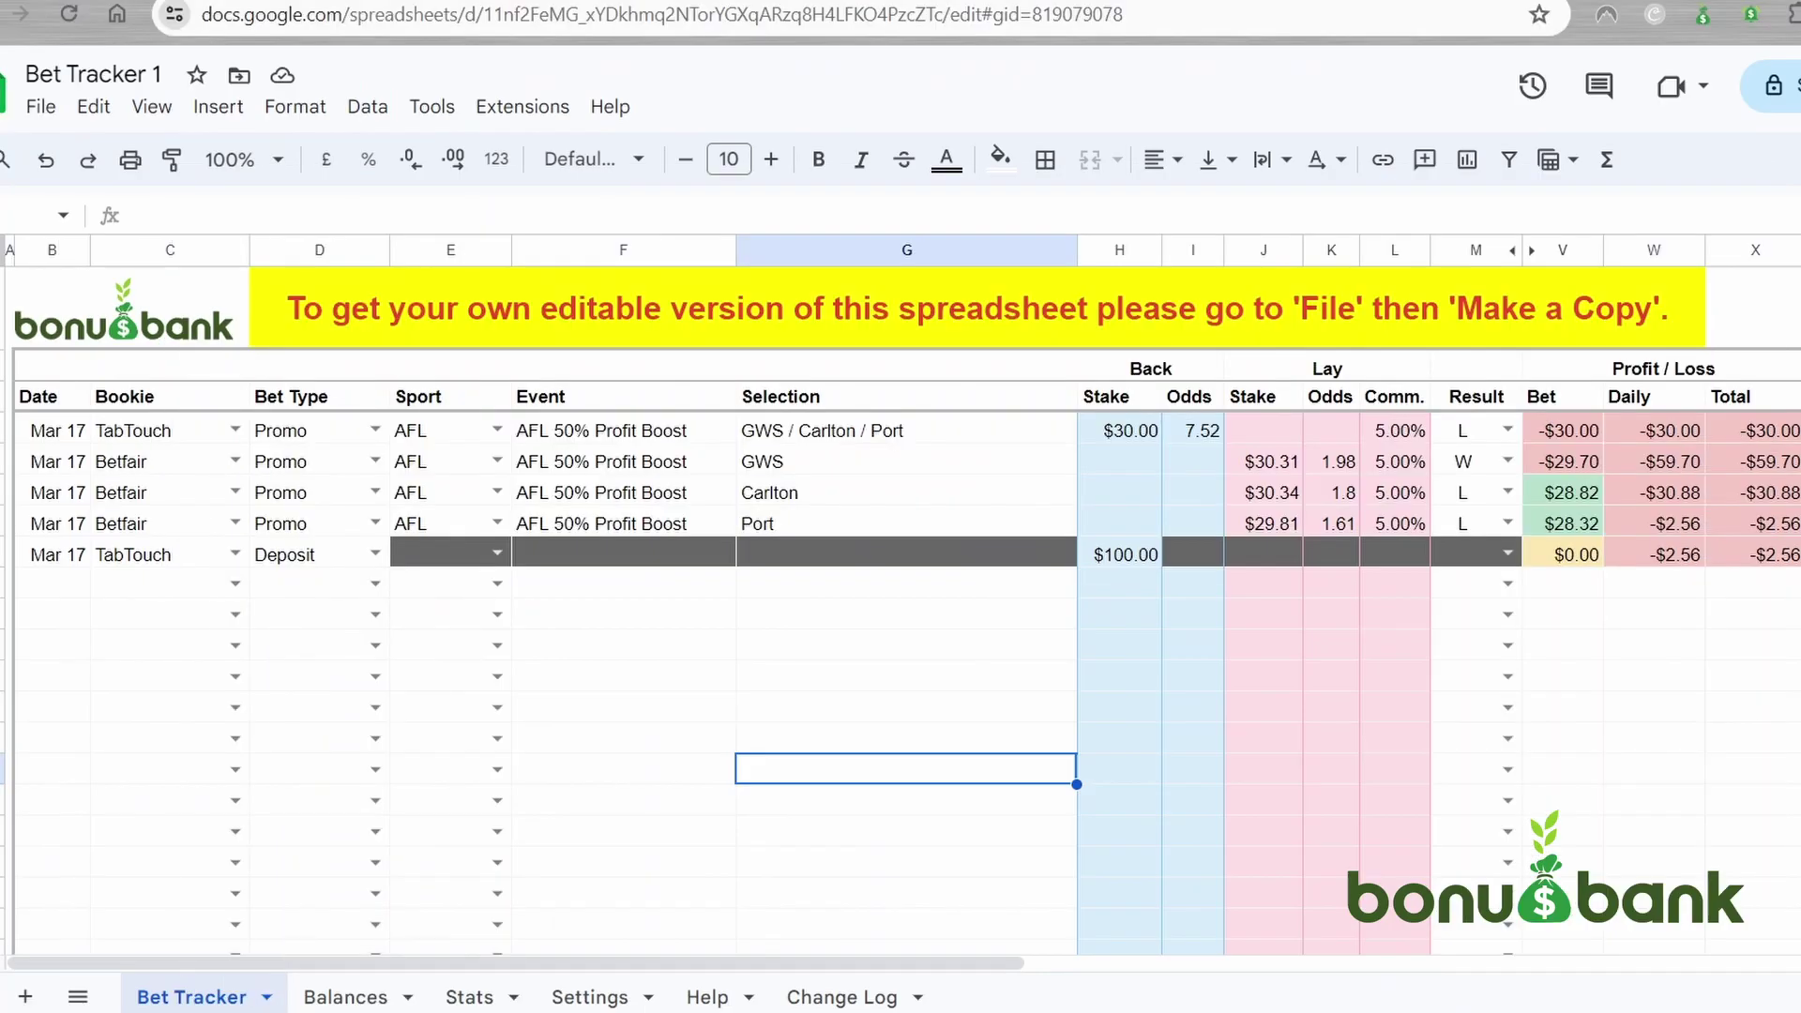
Change Carlton's result from L to W and inspect the commission lookup formula
left_click(832, 681)
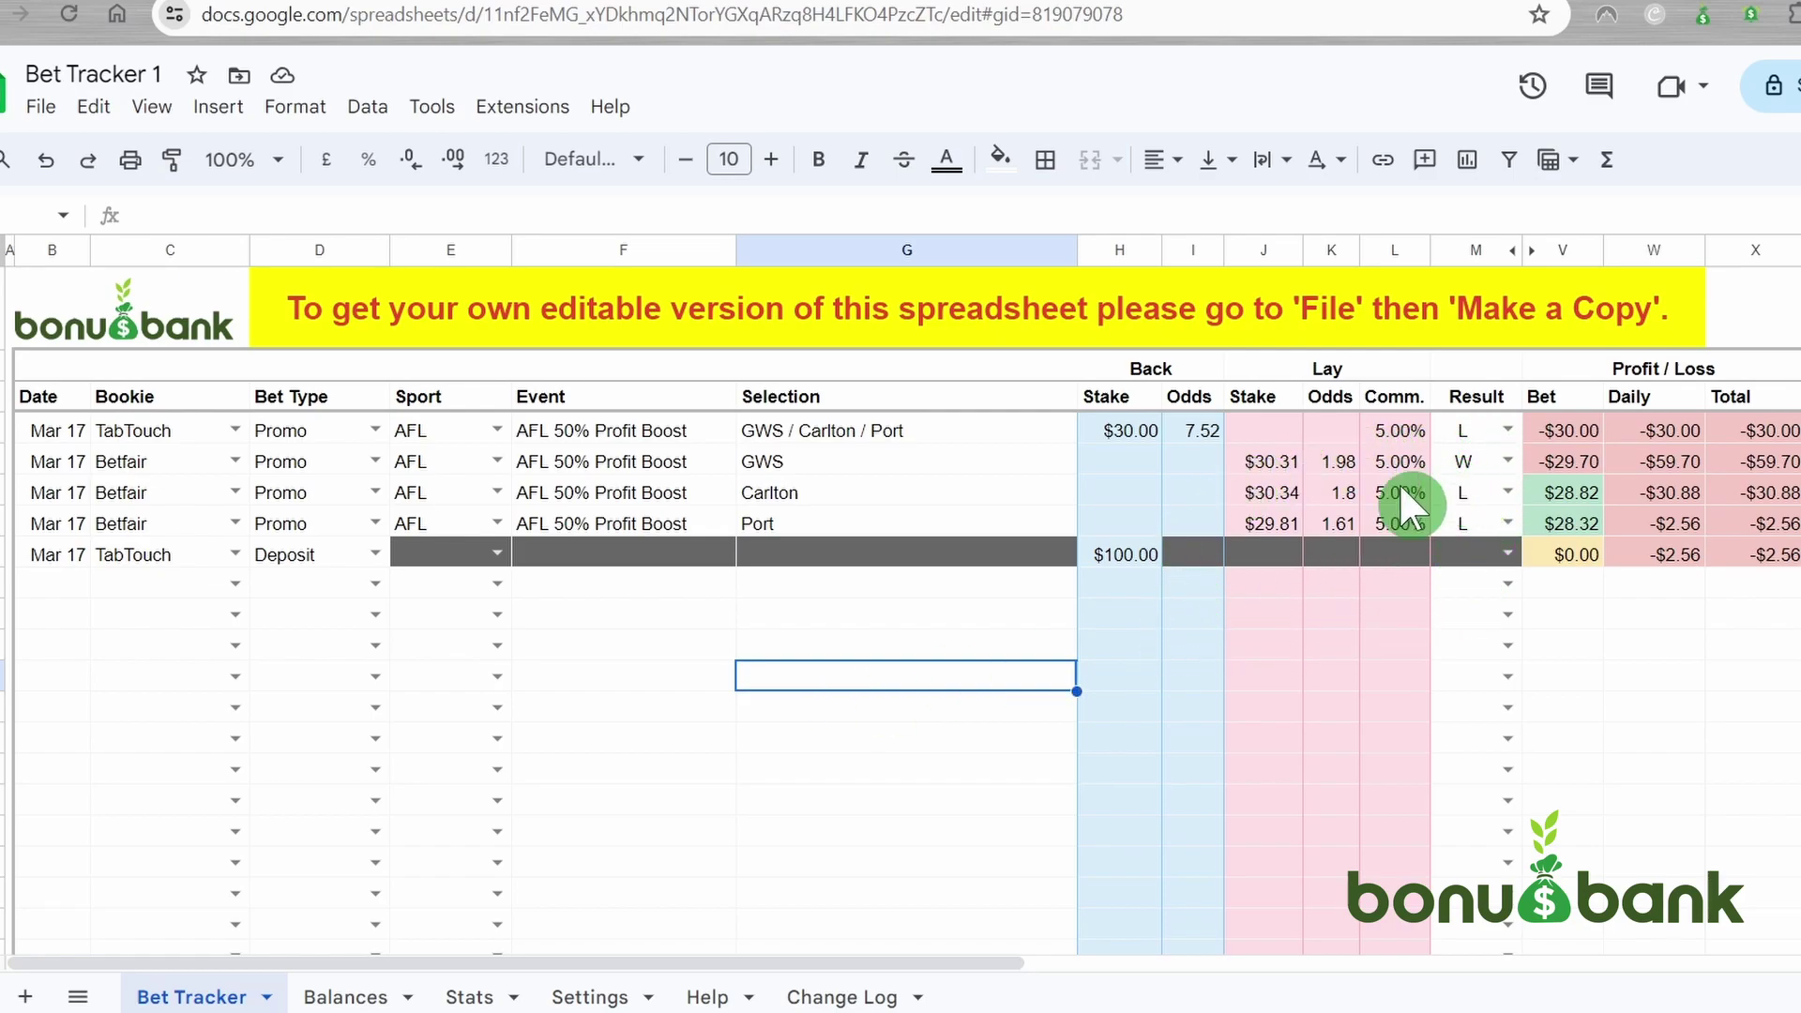
left_click(1501, 490)
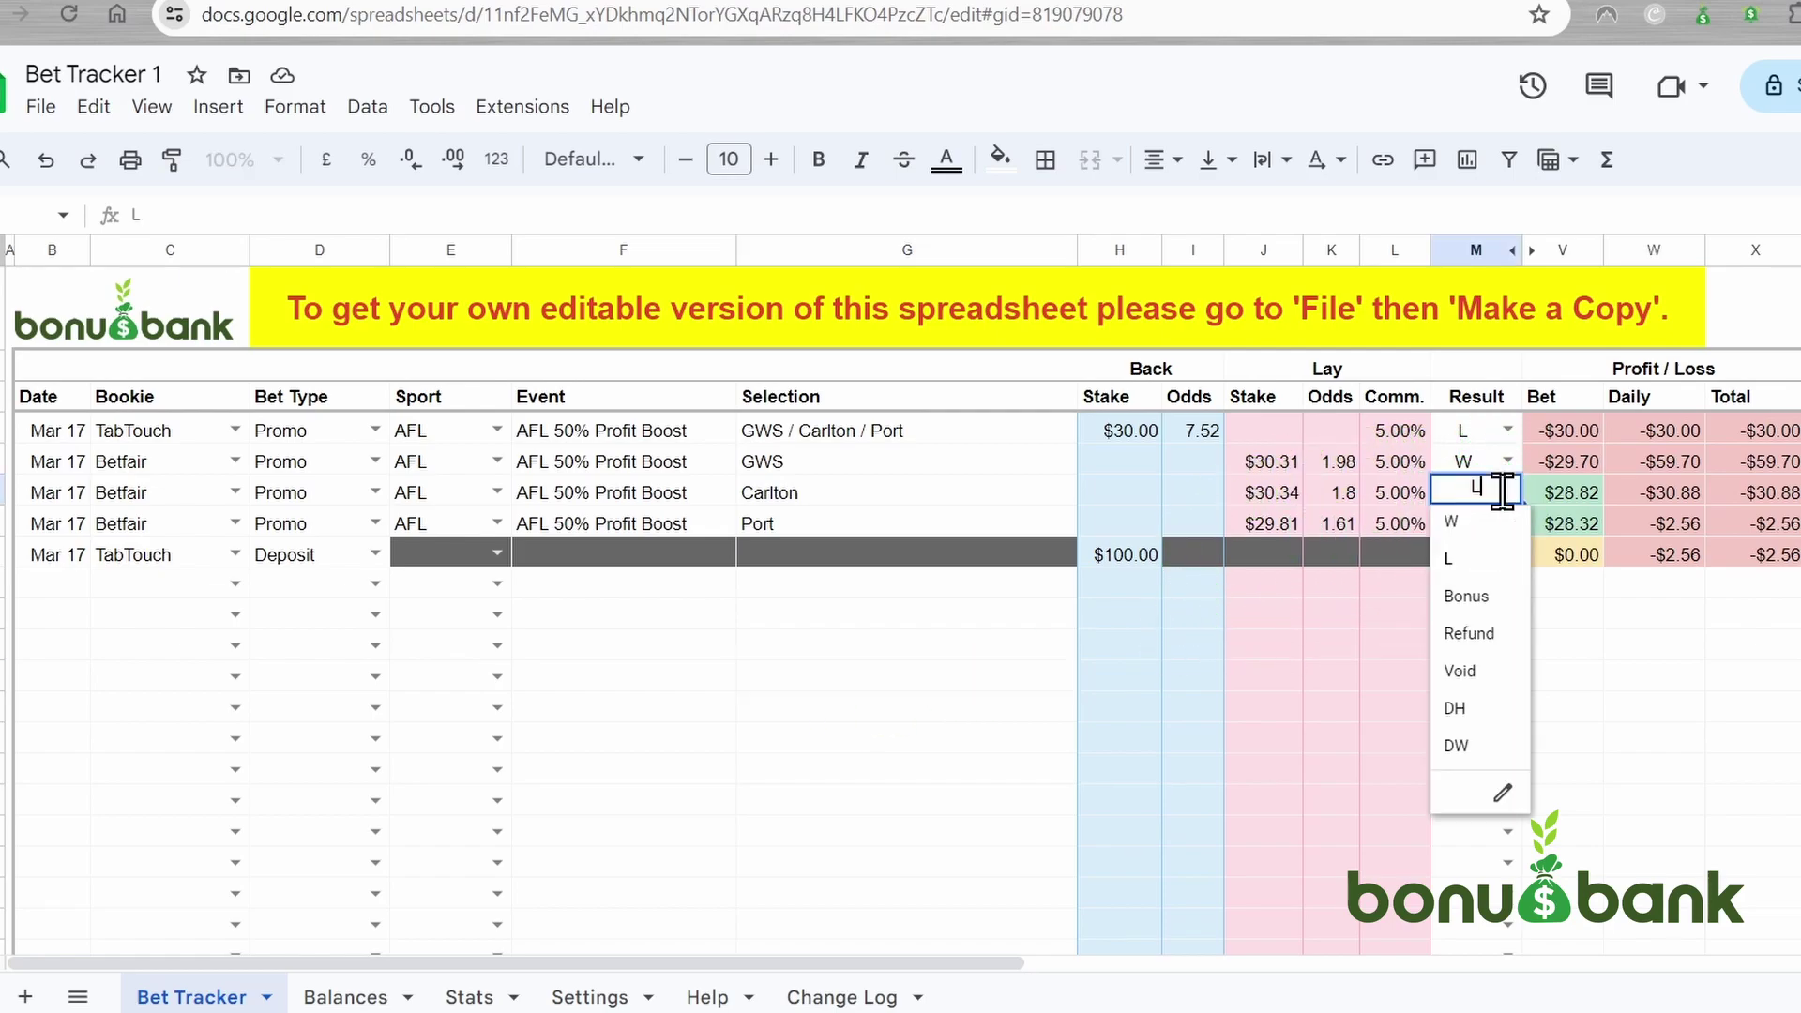
left_click(1477, 525)
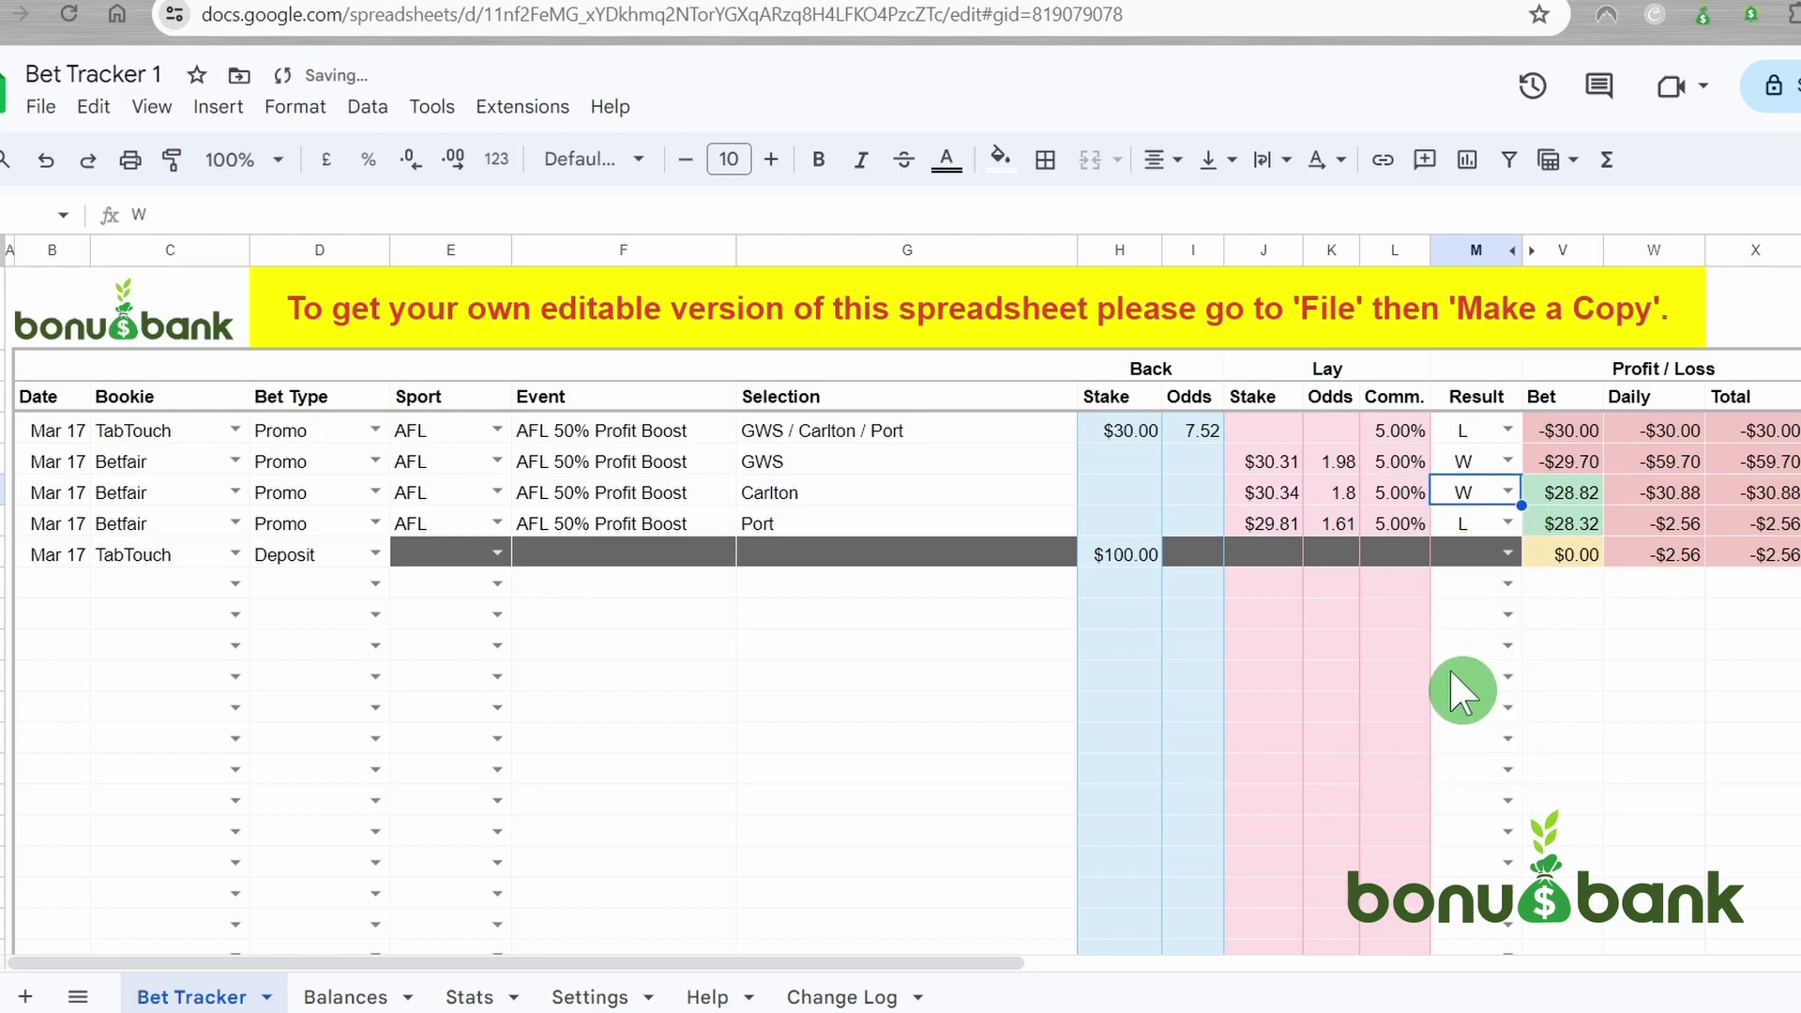
left_click(1395, 673)
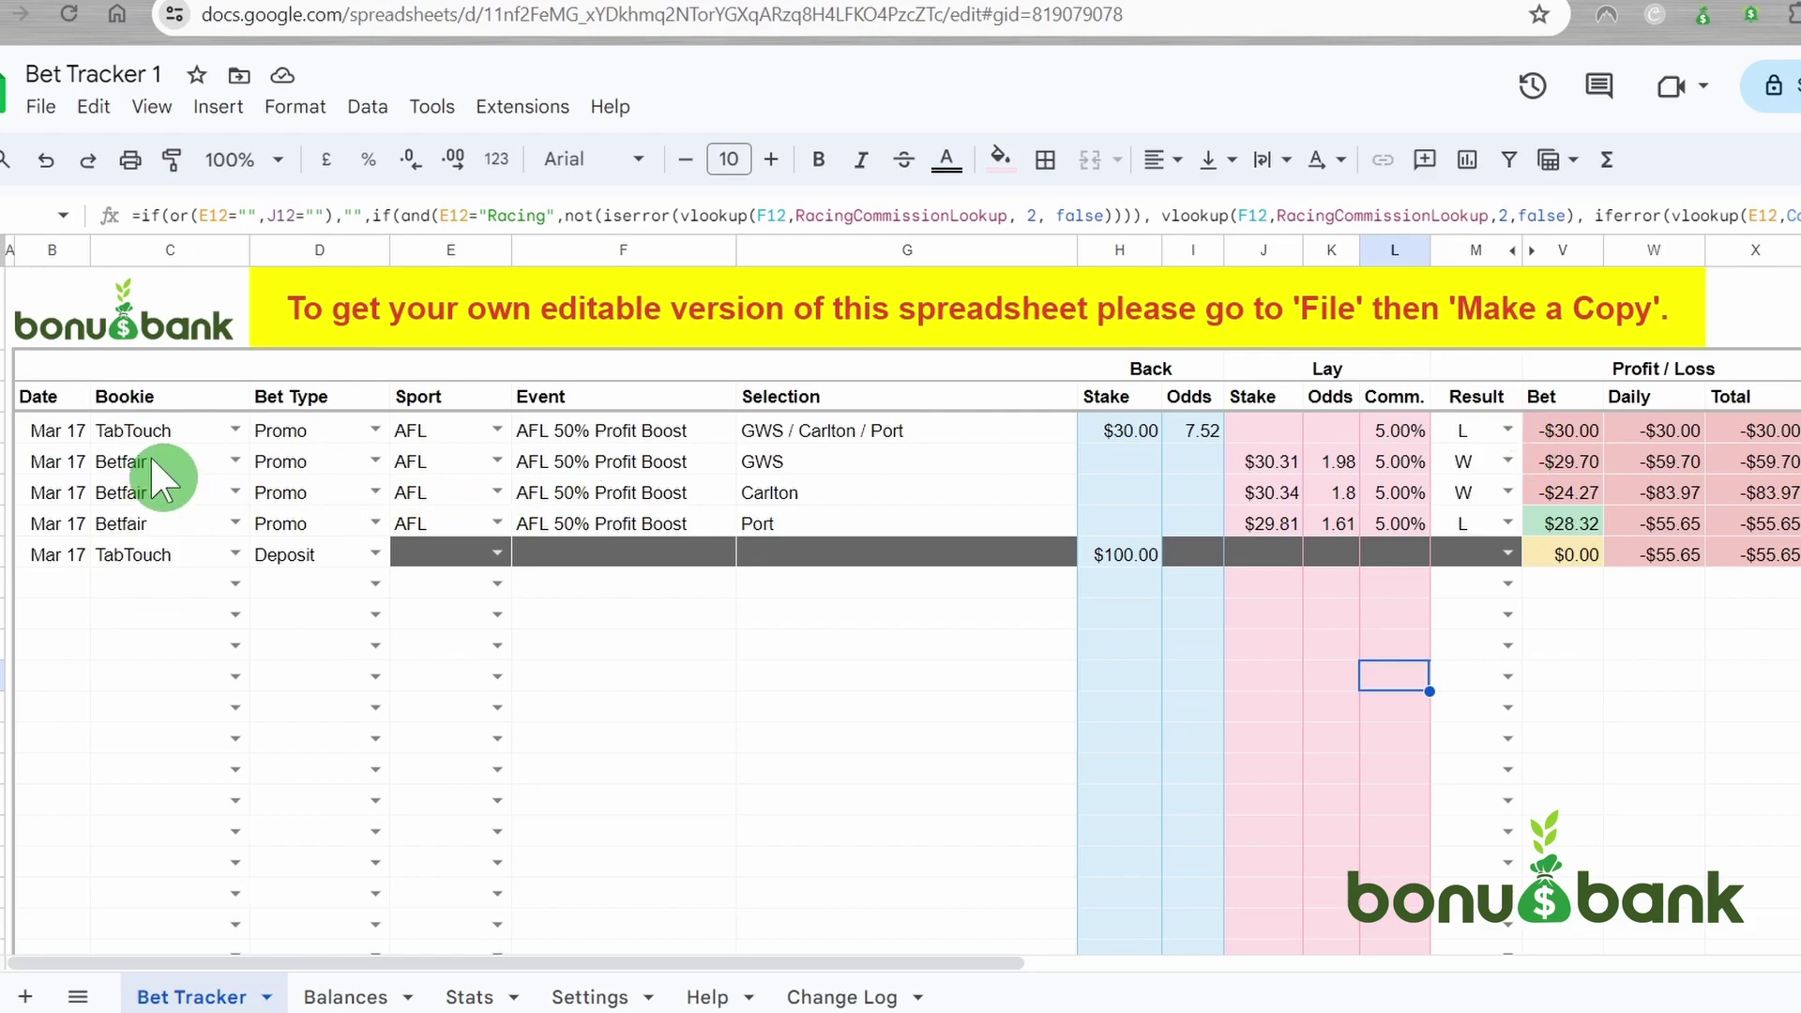
Set the TabTouch multi result to Bonus and view the Balances sheet
left_click(1504, 426)
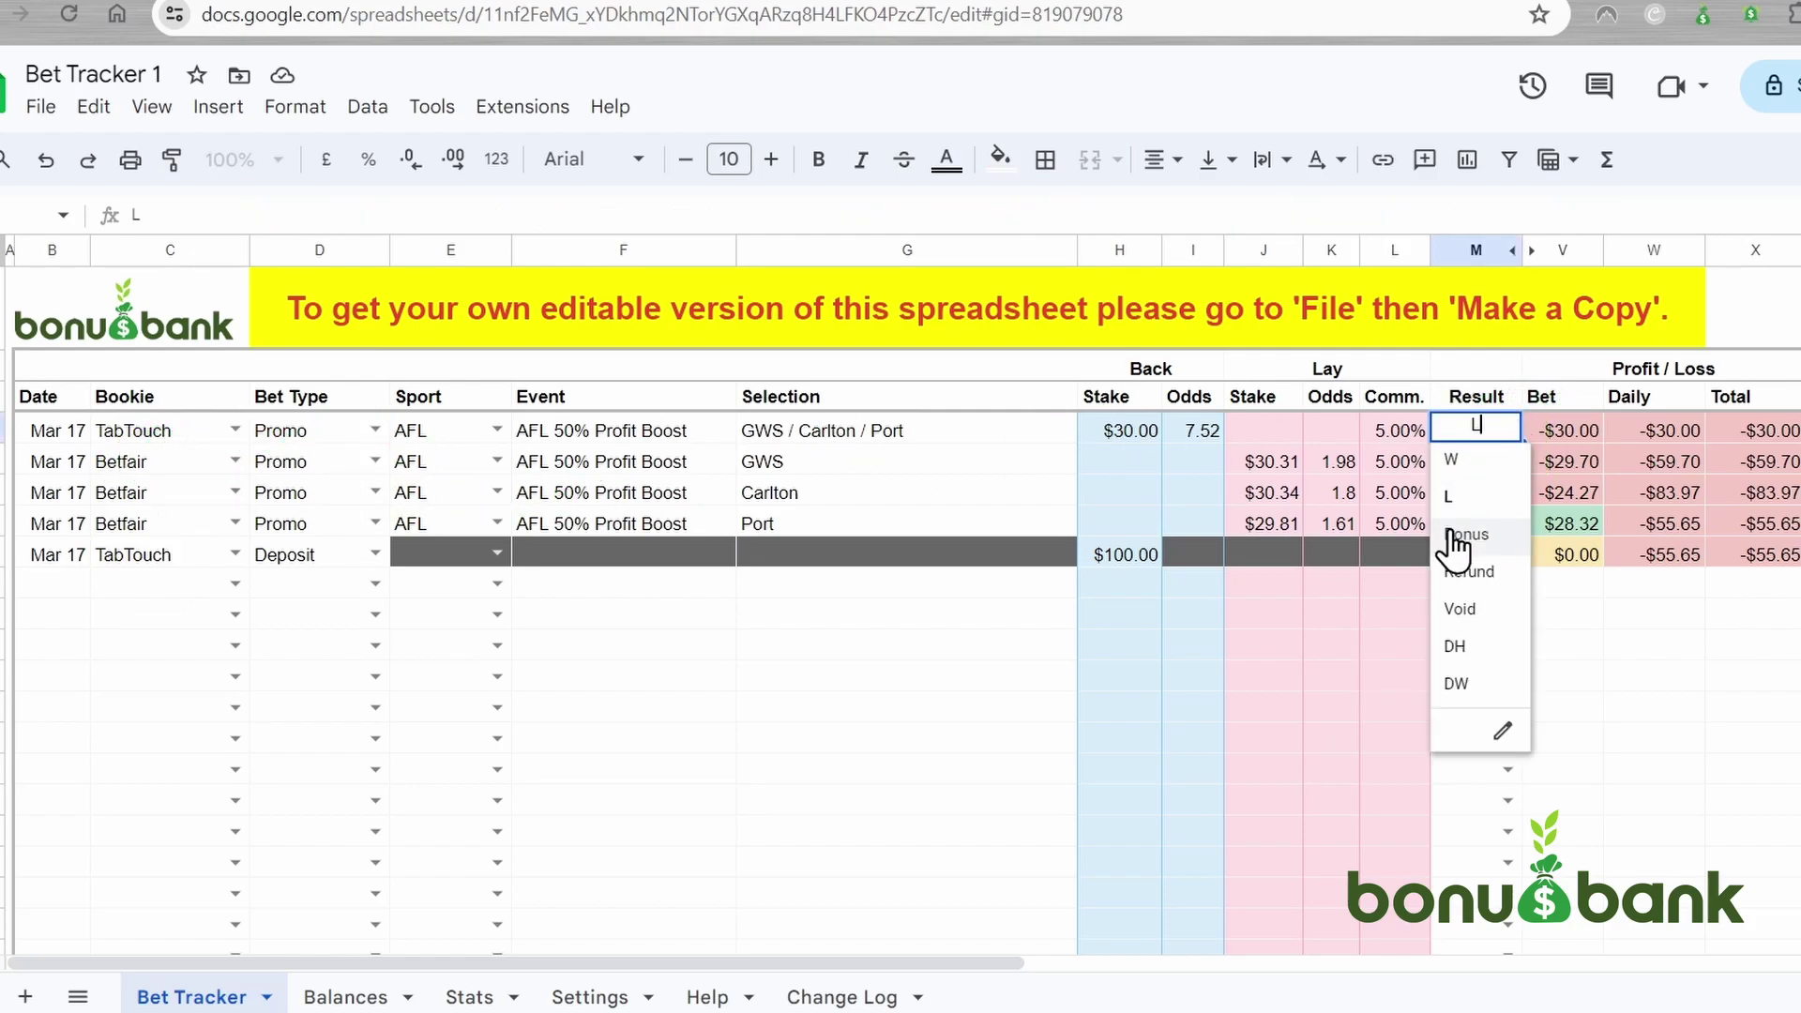
left_click(1458, 541)
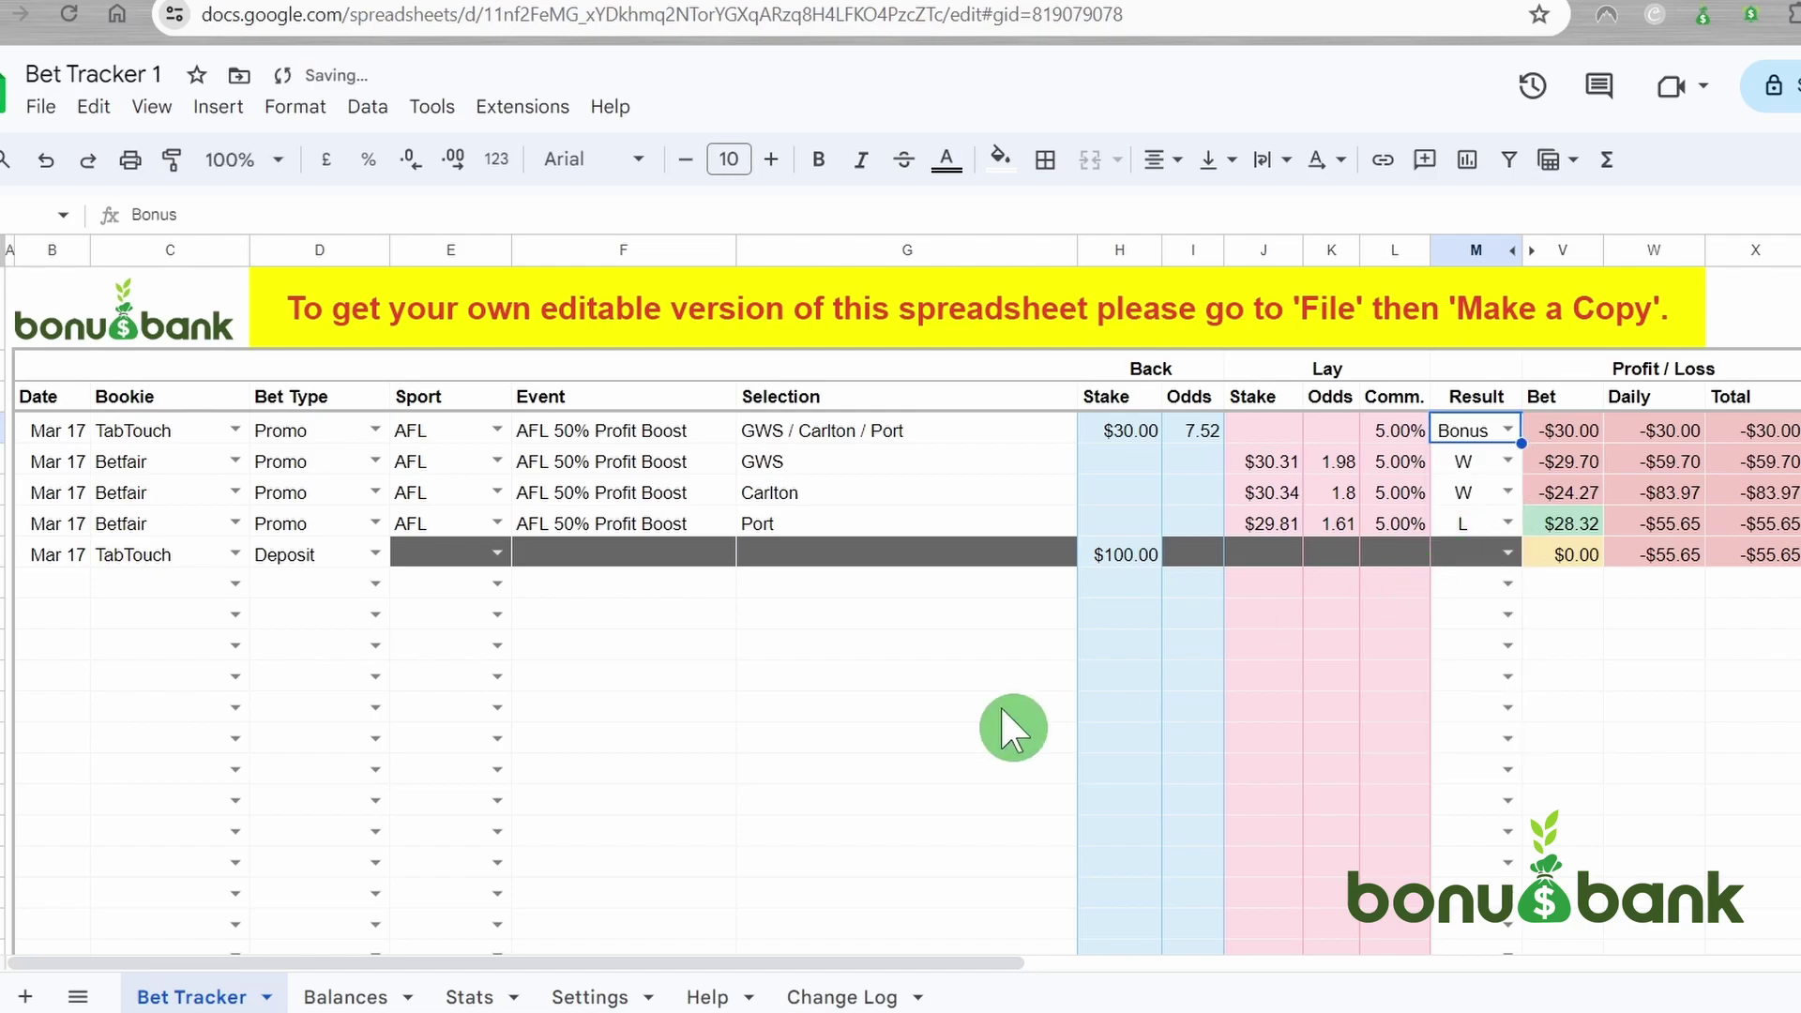
left_click(352, 996)
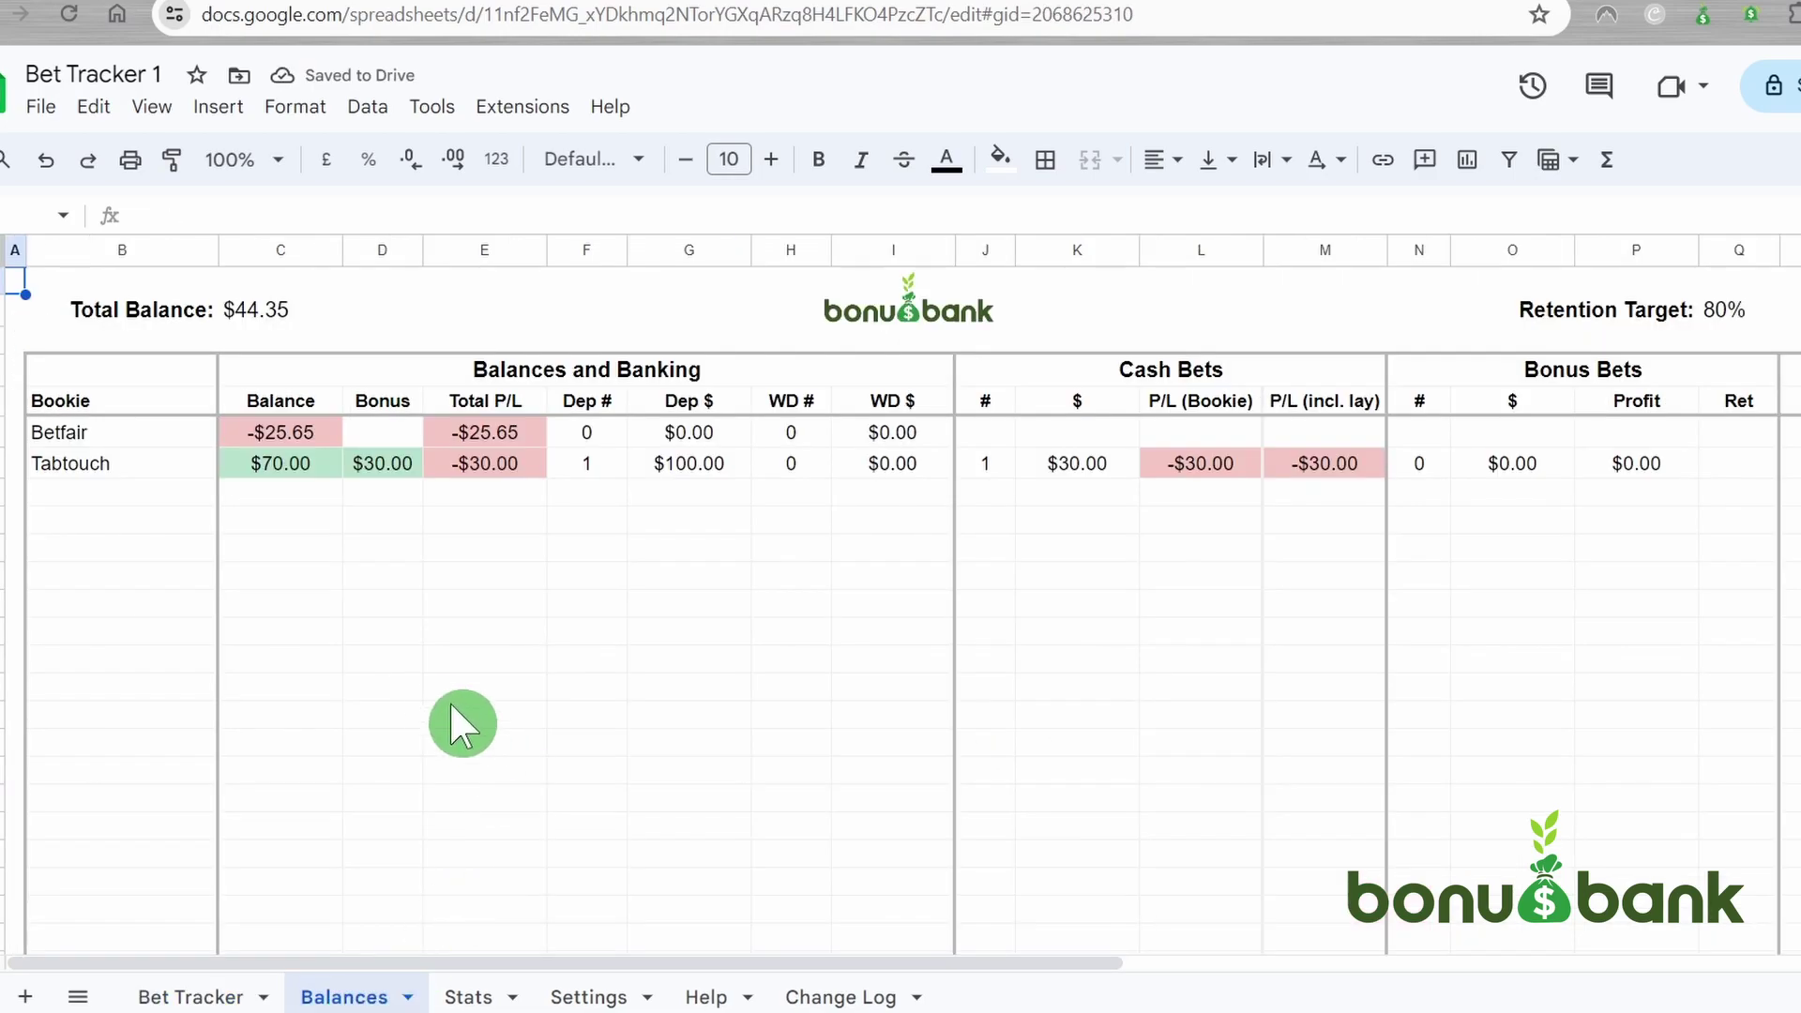
Inspect a Balances Total P/L formula, then return to the Bet Tracker Event cell below the deposit row
left_click(436, 690)
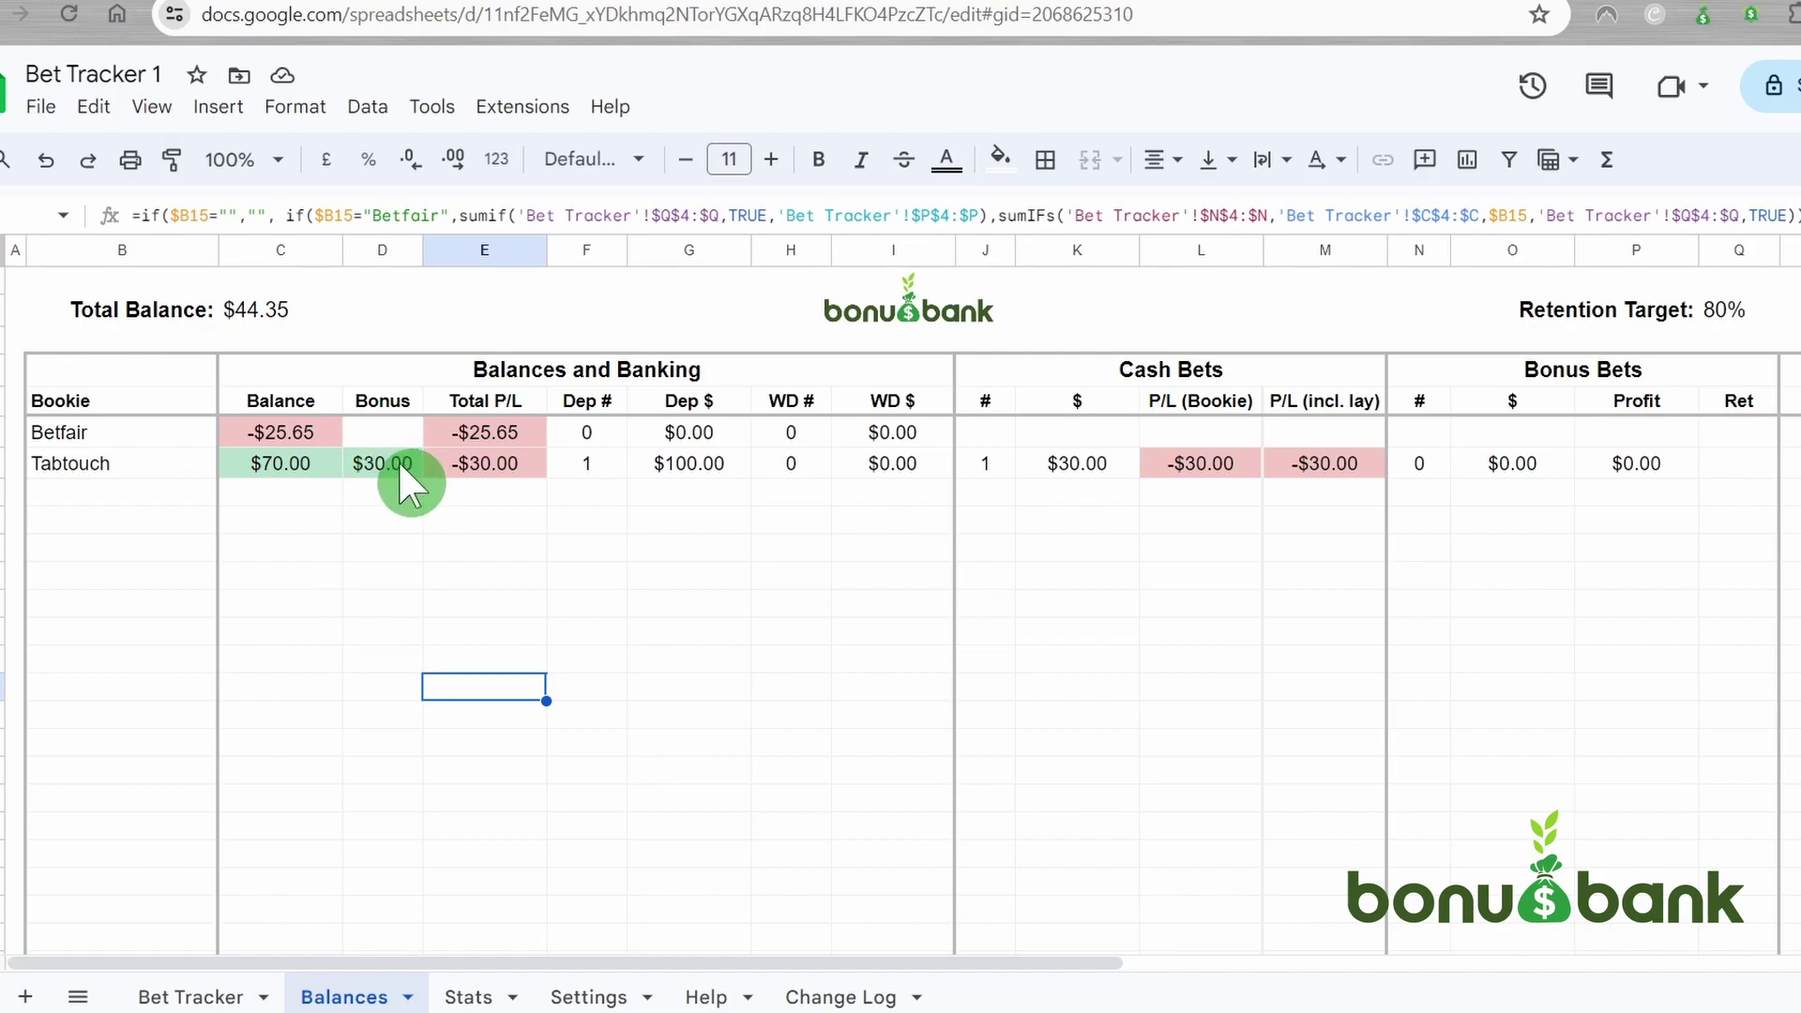
key("ctrl+Page_Up")
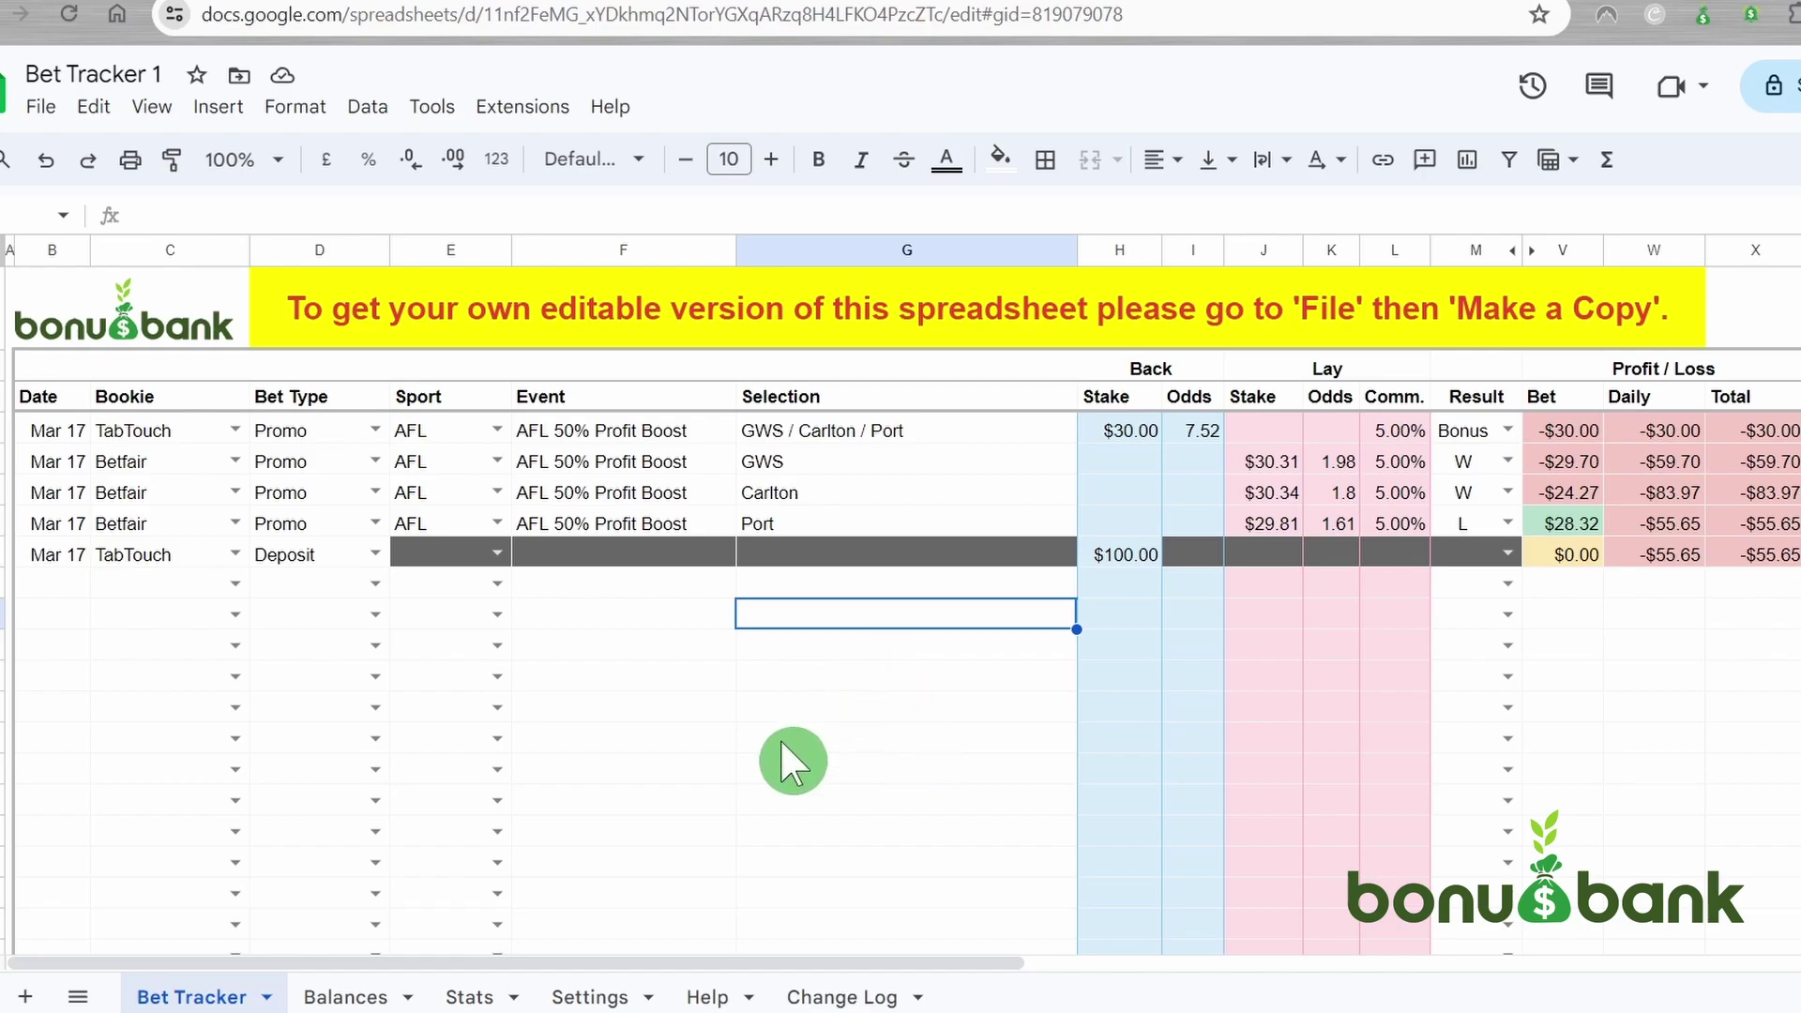
left_click(634, 583)
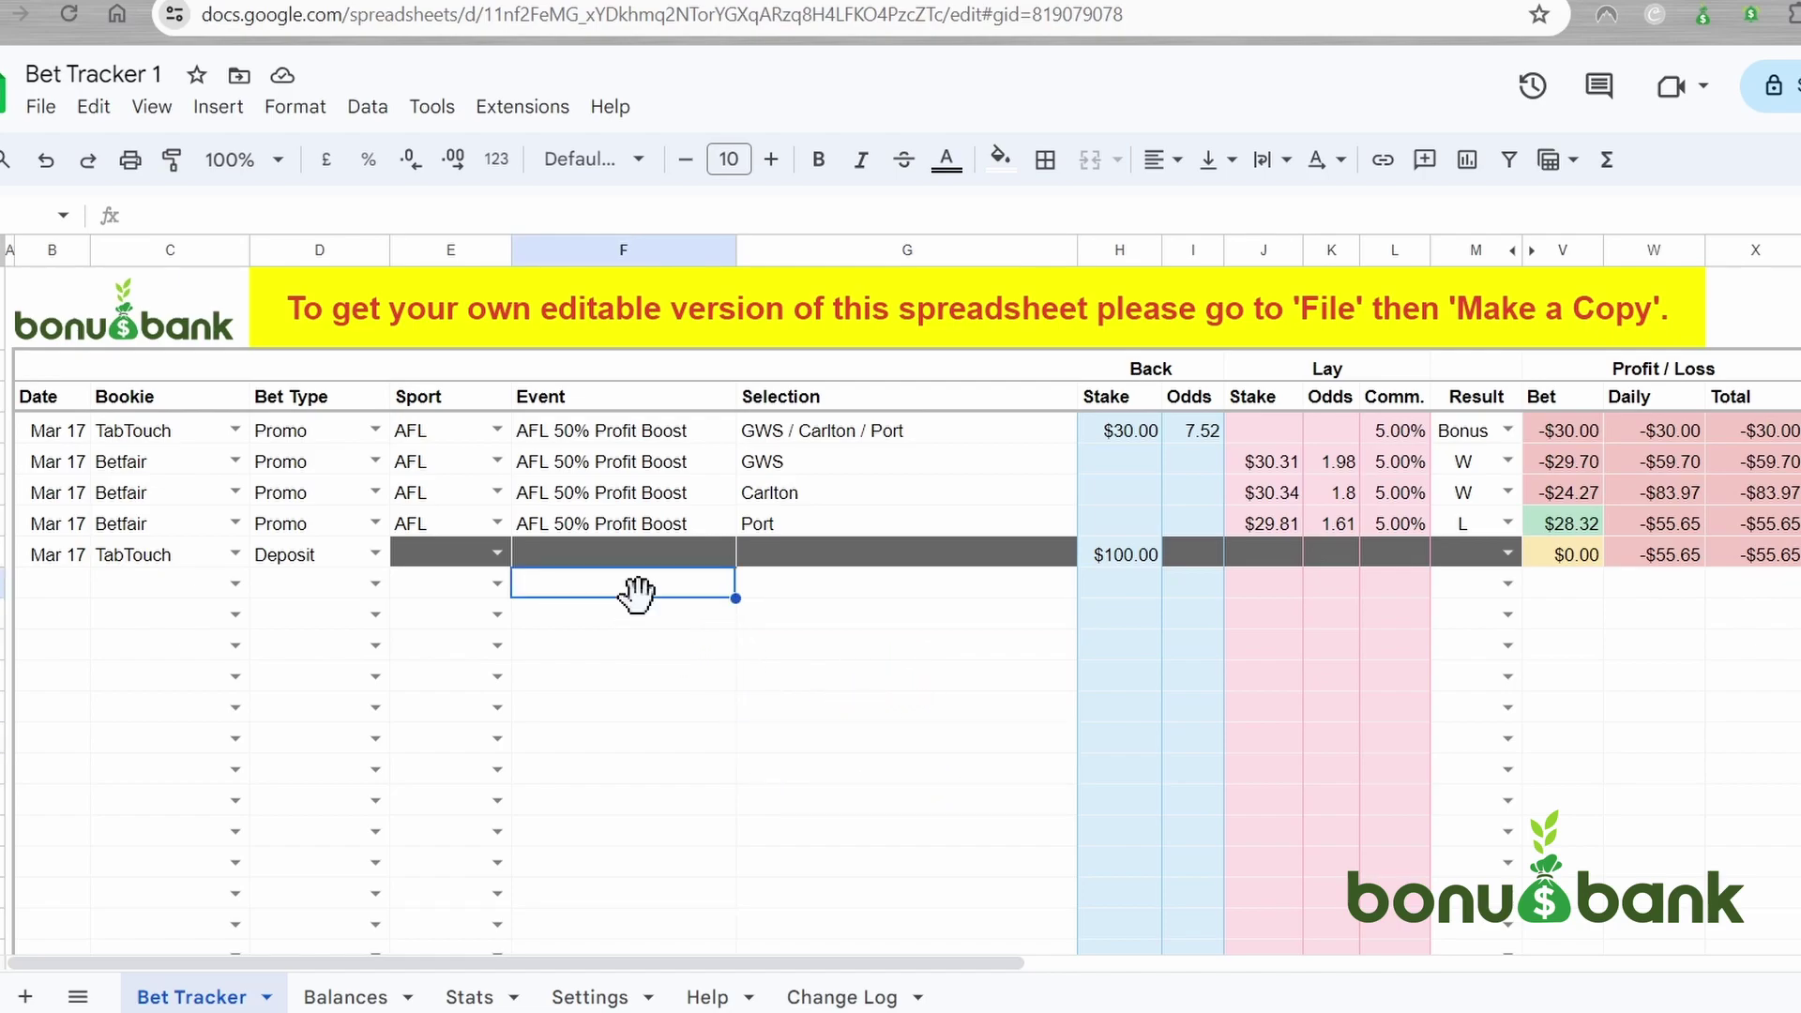